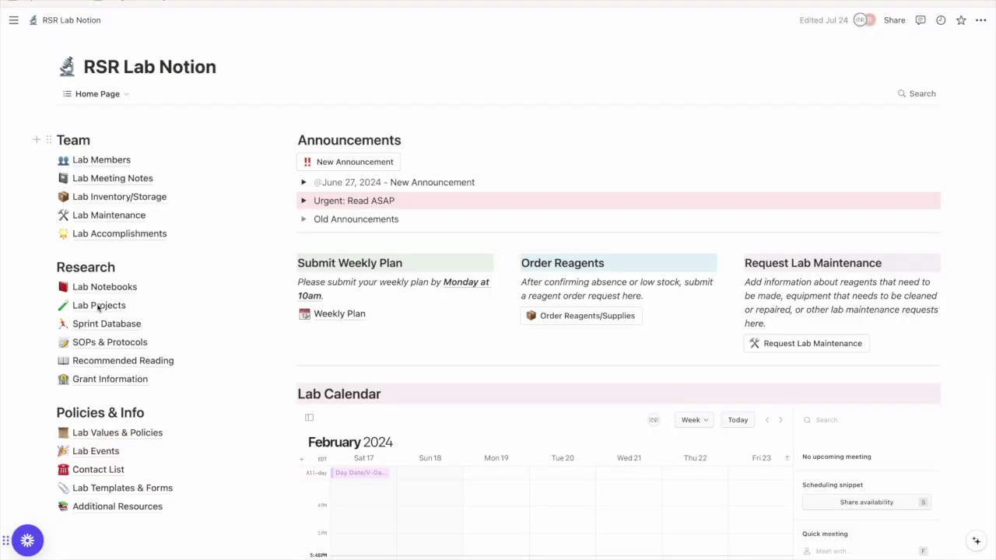
Open the Lab Projects page, then use workspace search to reach the Sprint Database page
{"action": "left_click", "coordinate": [92, 306]}
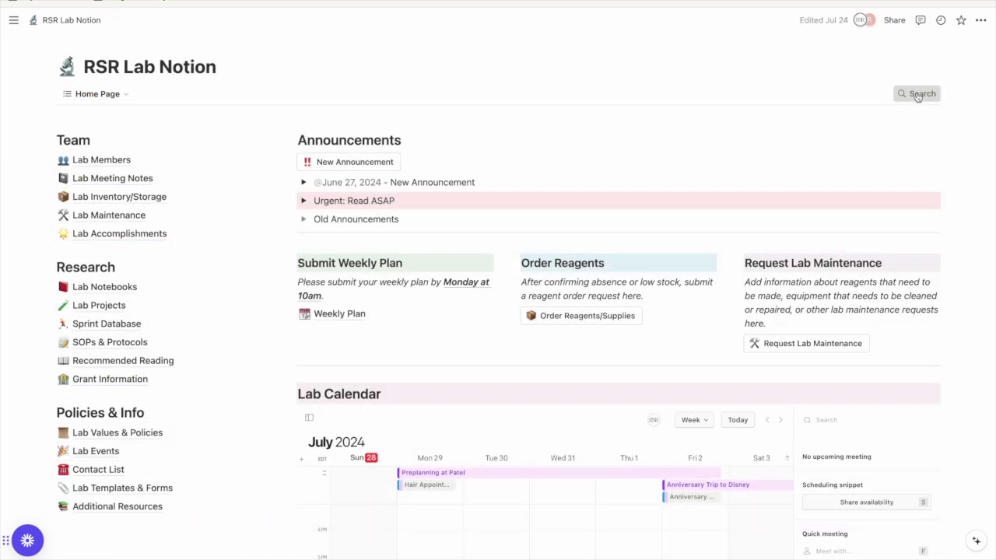
{"action": "left_click", "coordinate": [918, 94]}
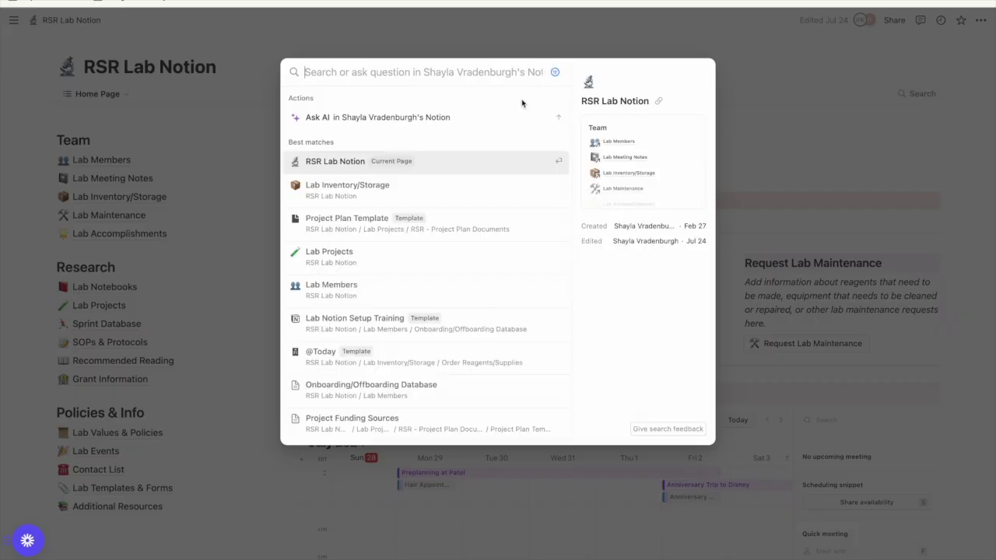
{"action": "key", "text": "Escape"}
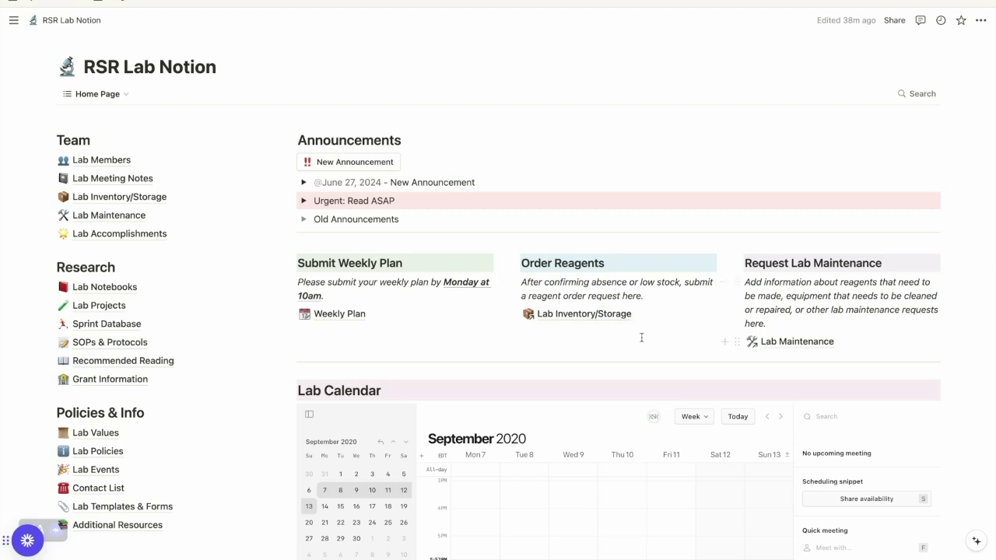
Open Lab Inventory/Storage, scroll to Sample Storage and back, then return to RSR Lab Notion
{"action": "left_click", "coordinate": [612, 314]}
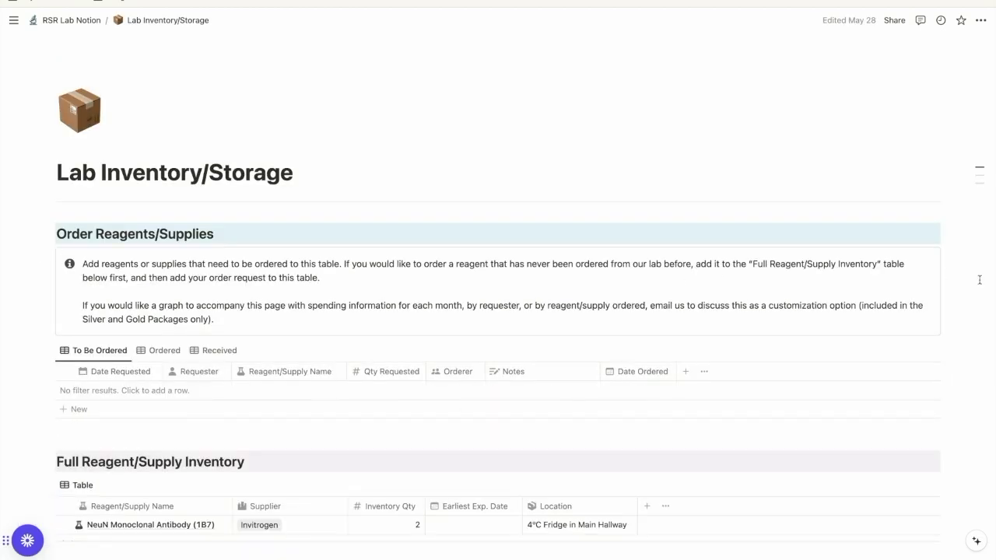
{"action": "scroll", "coordinate": [949, 242], "scroll_direction": "down", "scroll_amount": 3}
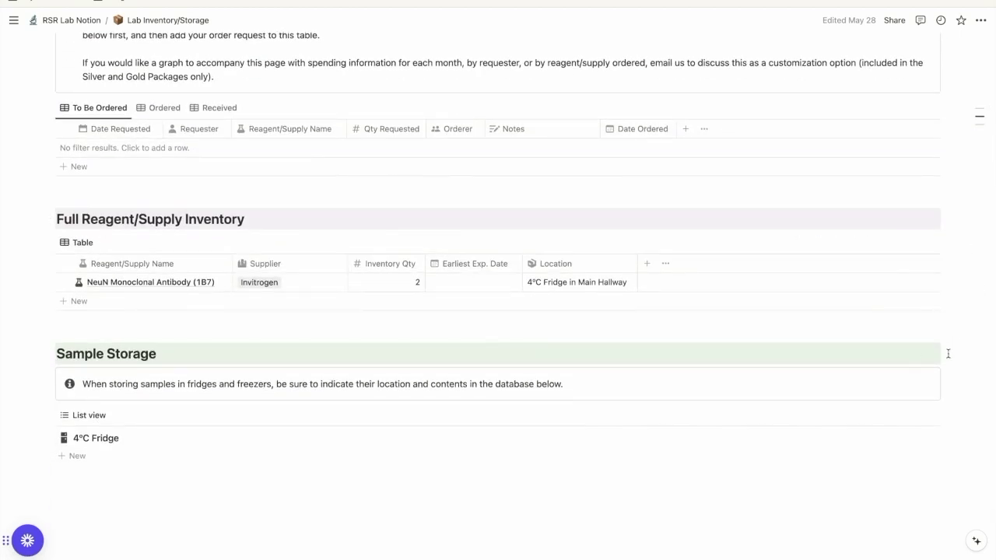
{"action": "scroll", "coordinate": [949, 351], "scroll_direction": "up", "scroll_amount": 3}
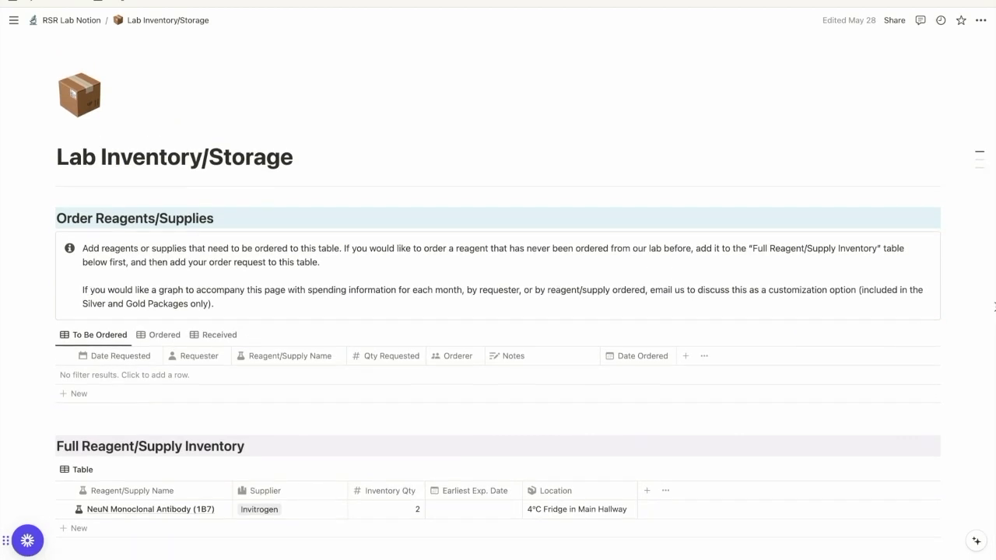
{"action": "left_click", "coordinate": [76, 22]}
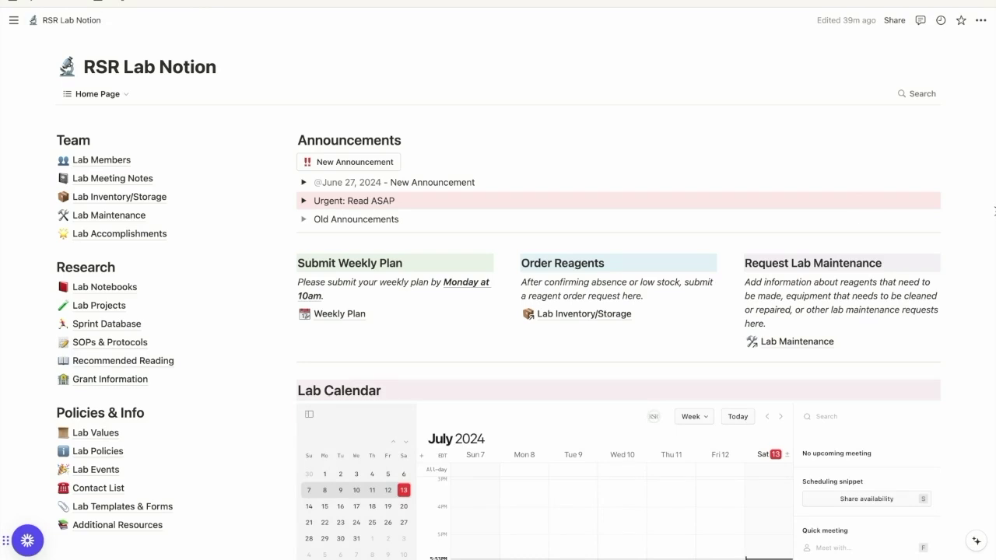
From the RSR Lab Notion home page, open Lab Members under Team
{"action": "mouse_move", "coordinate": [129, 306]}
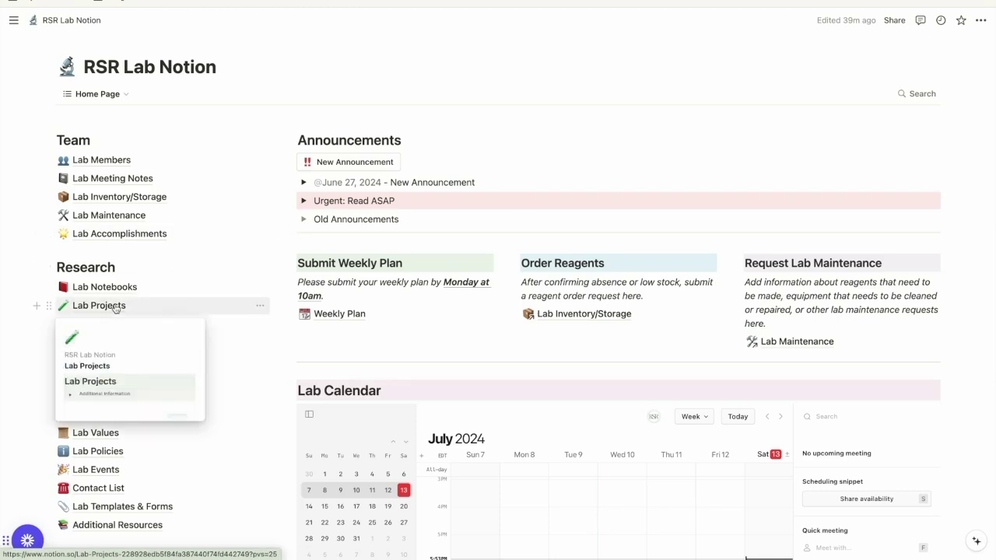
{"action": "mouse_move", "coordinate": [185, 326]}
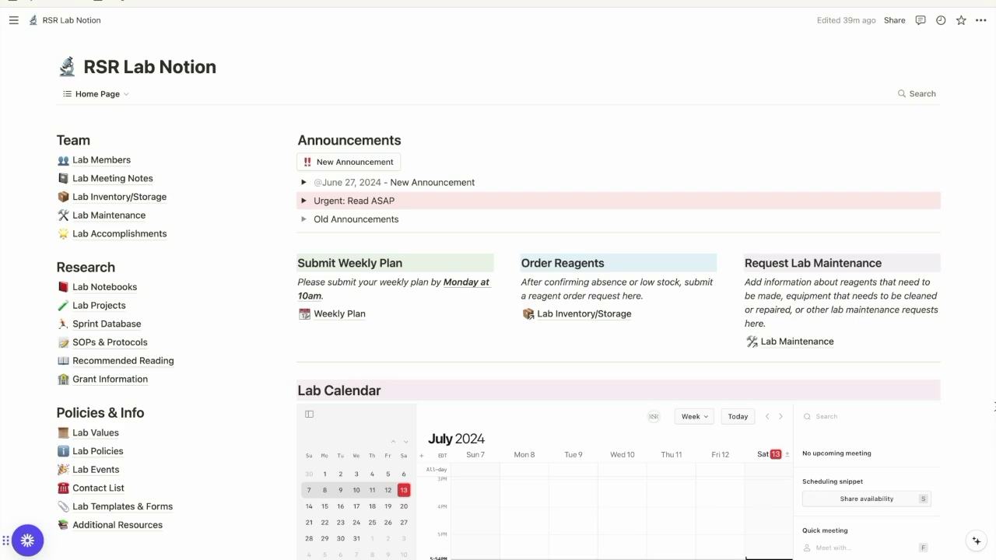
{"action": "left_click", "coordinate": [111, 162]}
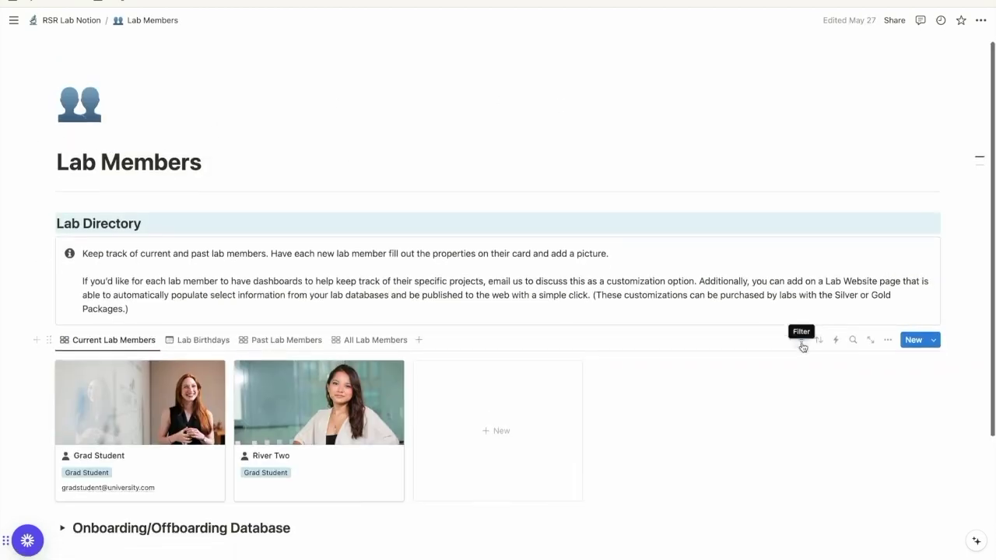
Inspect the New Lab Member Template options in the Lab Directory, then return to RSR Lab Notion
{"action": "scroll", "coordinate": [803, 344], "scroll_direction": "down", "scroll_amount": 3}
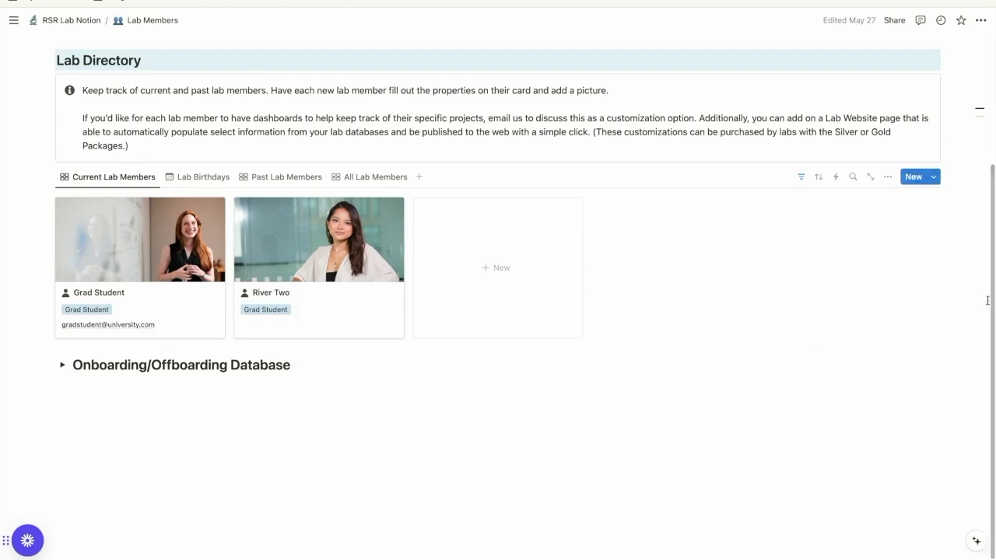
{"action": "left_click", "coordinate": [934, 177]}
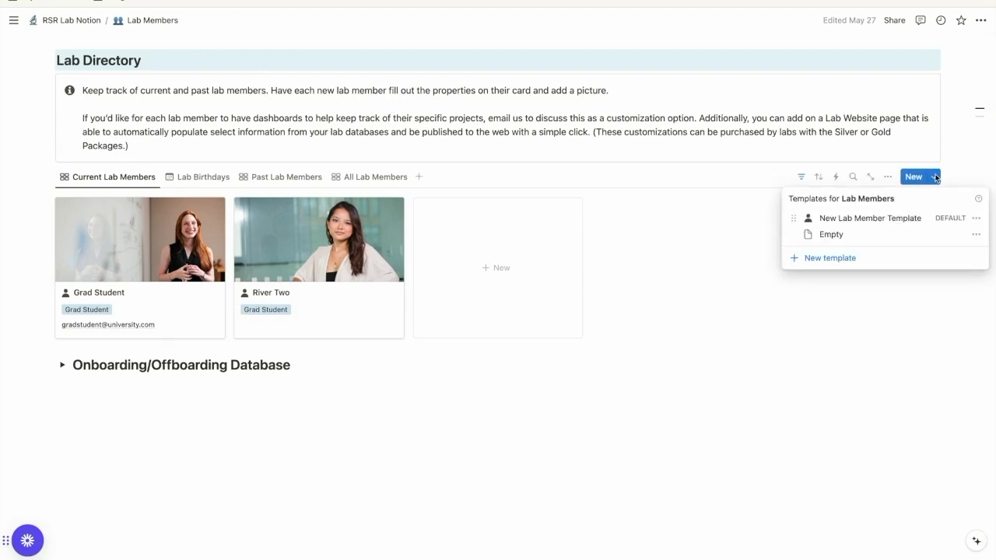
{"action": "left_click", "coordinate": [976, 218]}
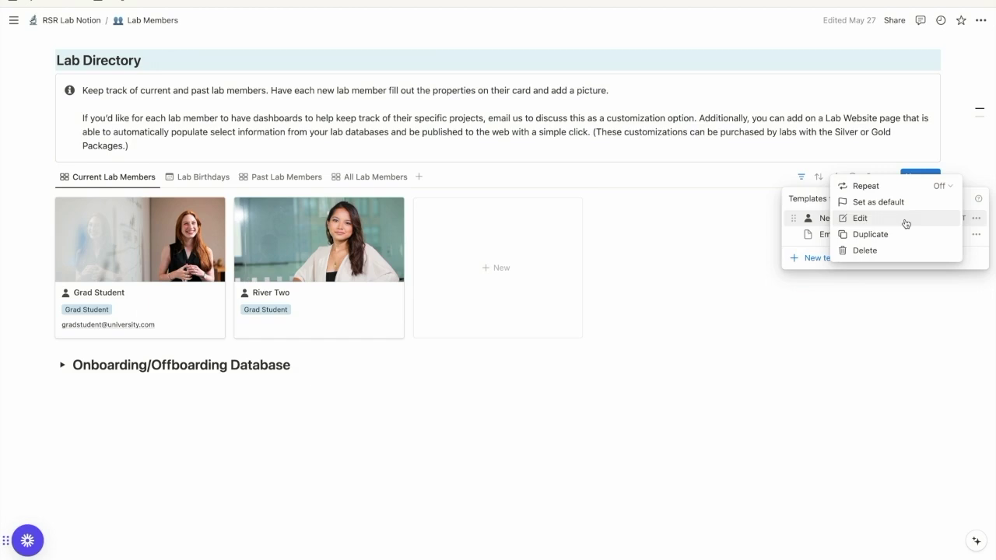
{"action": "left_click", "coordinate": [985, 166]}
{"action": "left_click", "coordinate": [82, 20]}
{"action": "left_click", "coordinate": [82, 19]}
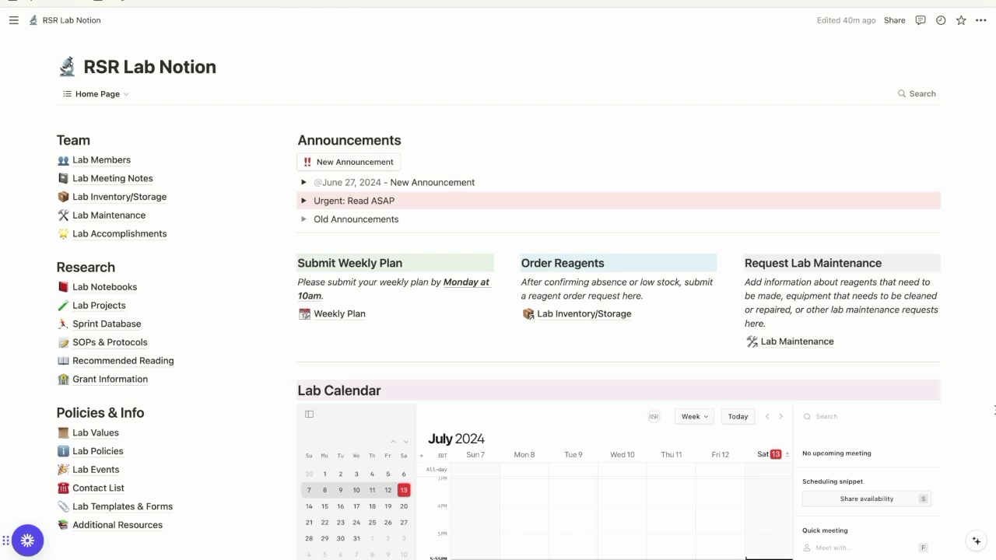
{"action": "left_click", "coordinate": [13, 20]}
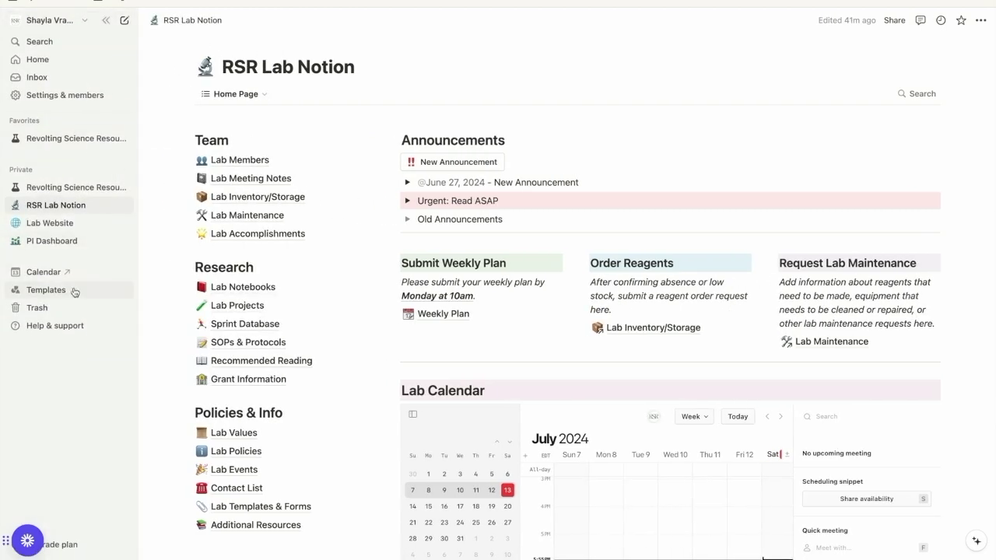
{"action": "left_click", "coordinate": [74, 333]}
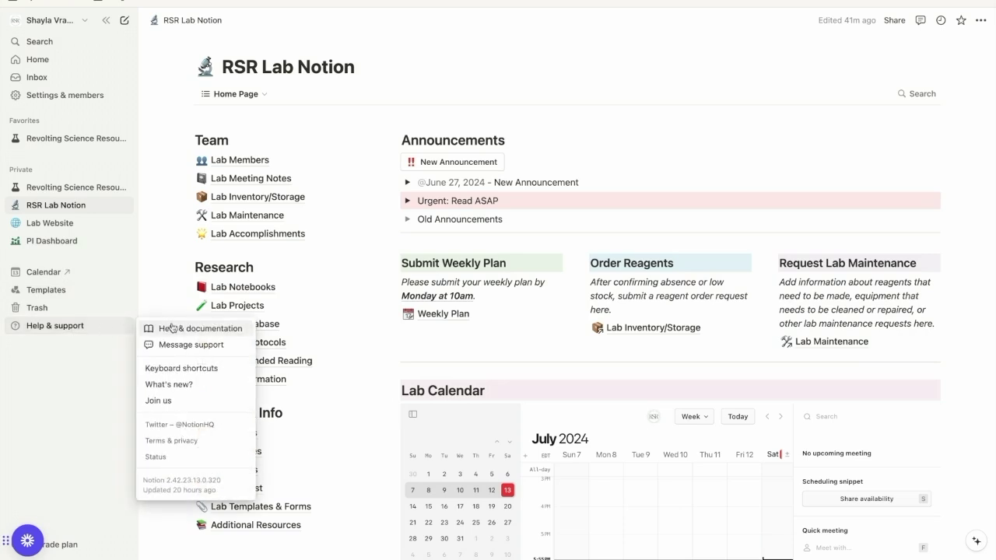
{"action": "key", "text": "ctrl+backslash"}
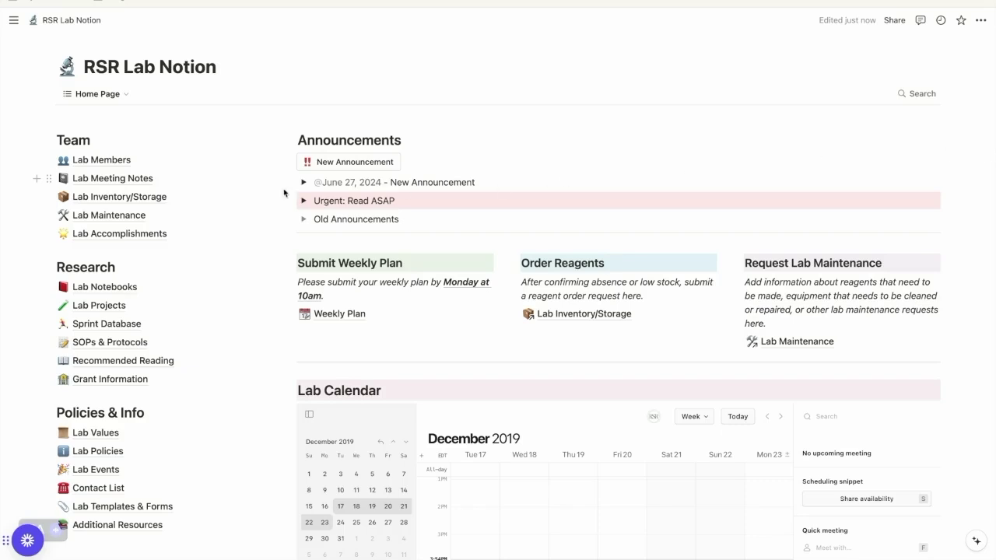
{"action": "scroll", "coordinate": [184, 175], "scroll_direction": "down", "scroll_amount": 2}
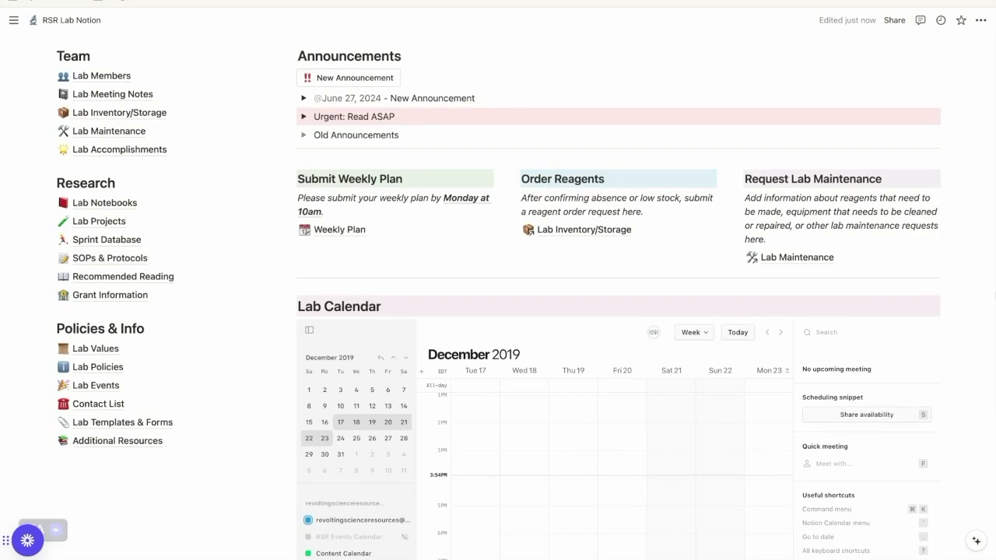
{"action": "scroll", "coordinate": [984, 273], "scroll_direction": "up", "scroll_amount": 2}
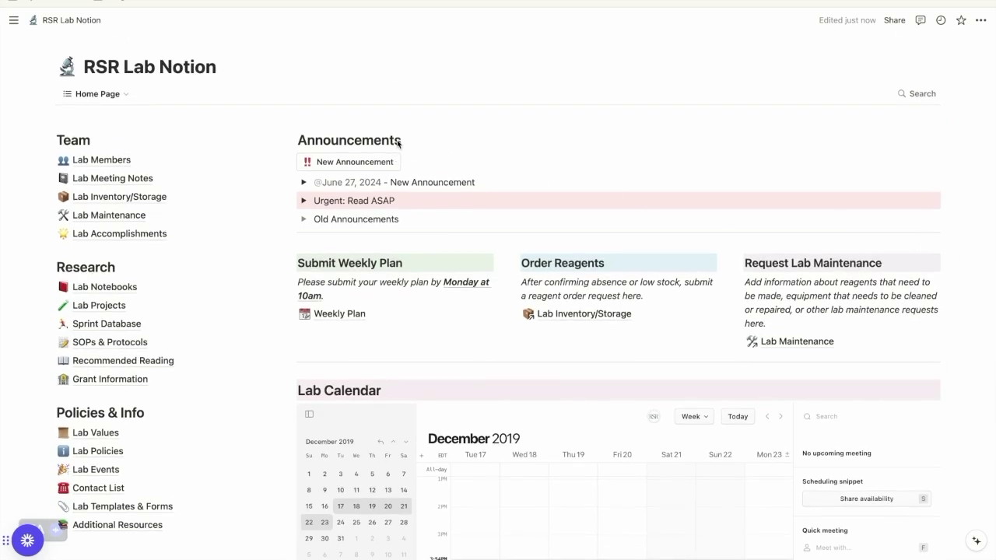
{"action": "left_click", "coordinate": [354, 162]}
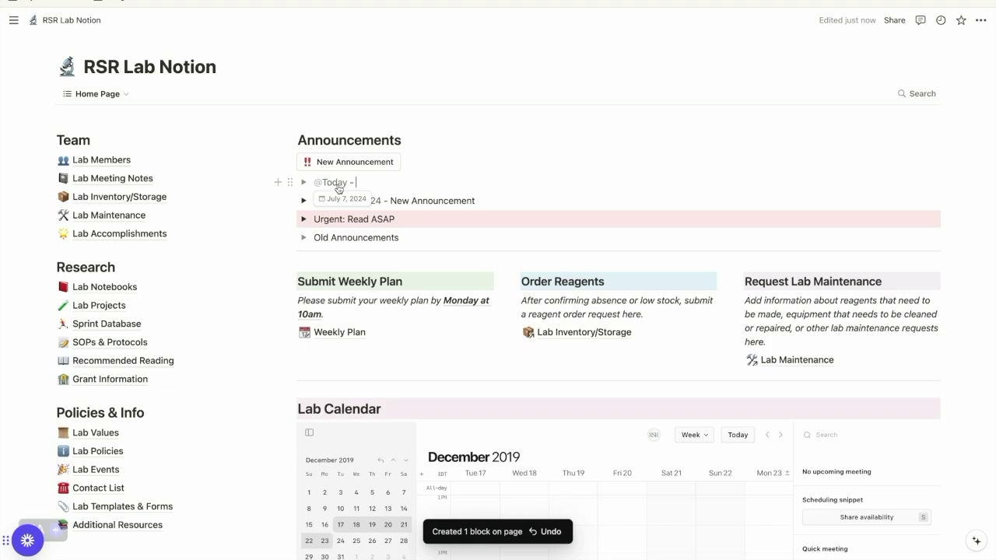
{"action": "left_click", "coordinate": [338, 184]}
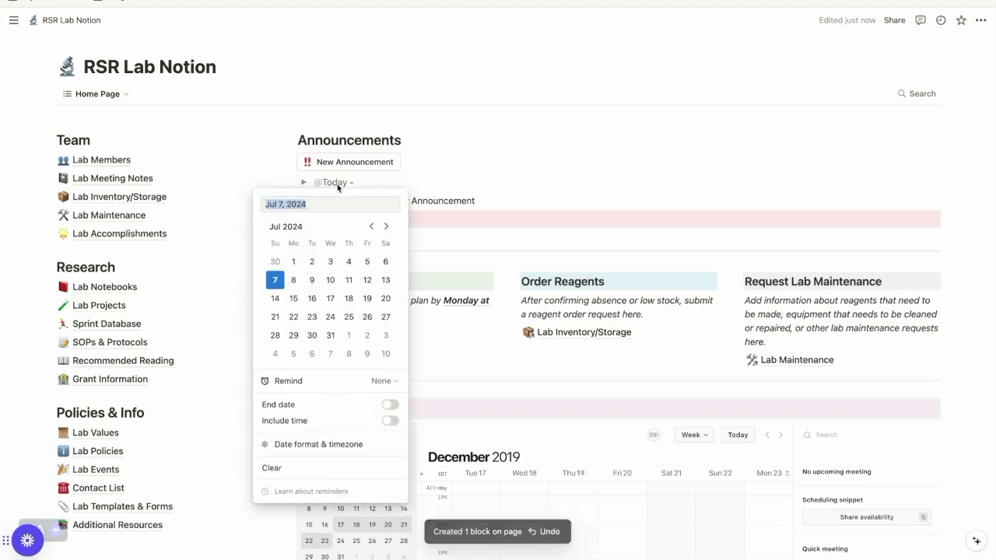
{"action": "left_click", "coordinate": [595, 165]}
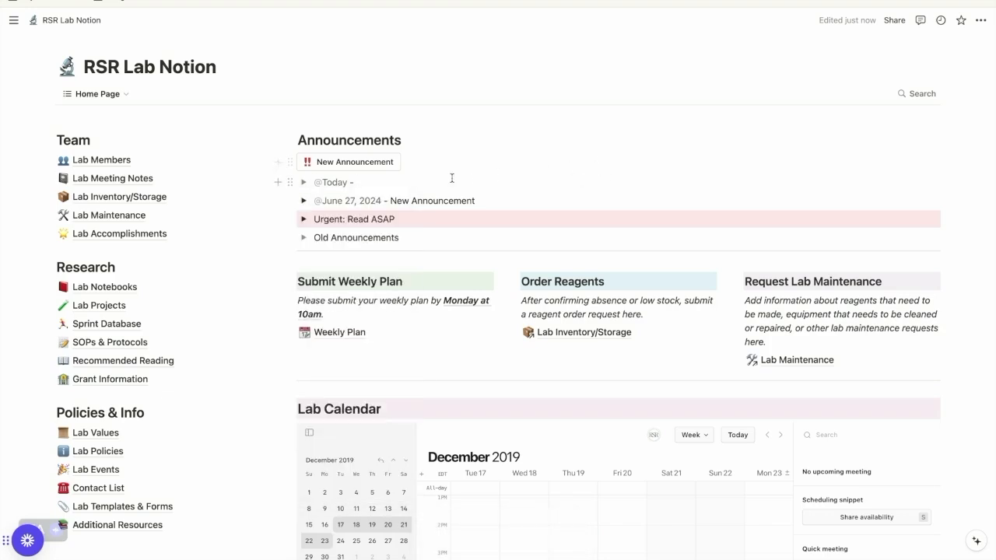
{"action": "left_click", "coordinate": [400, 181]}
{"action": "type", "text": "Header"}
{"action": "left_click", "coordinate": [304, 183]}
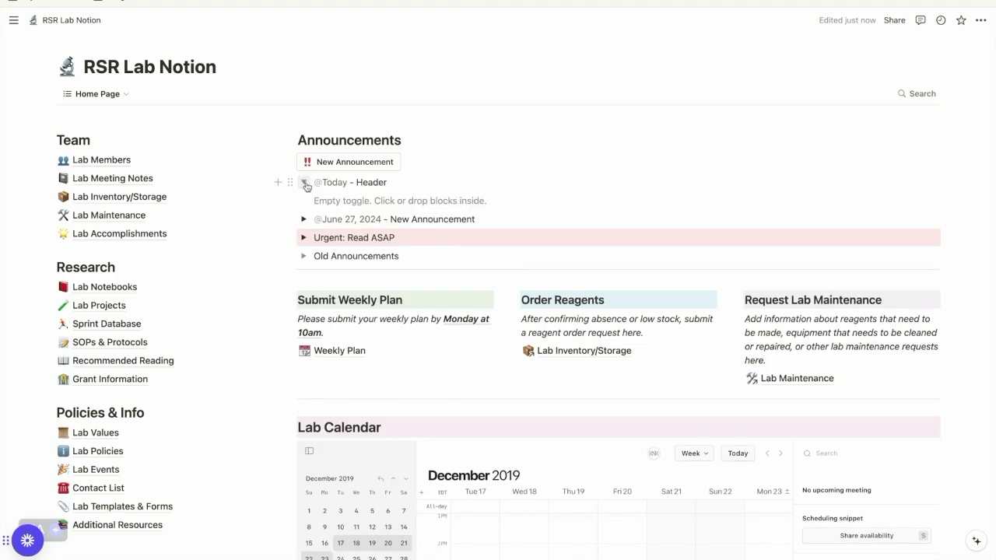
{"action": "left_click", "coordinate": [304, 183]}
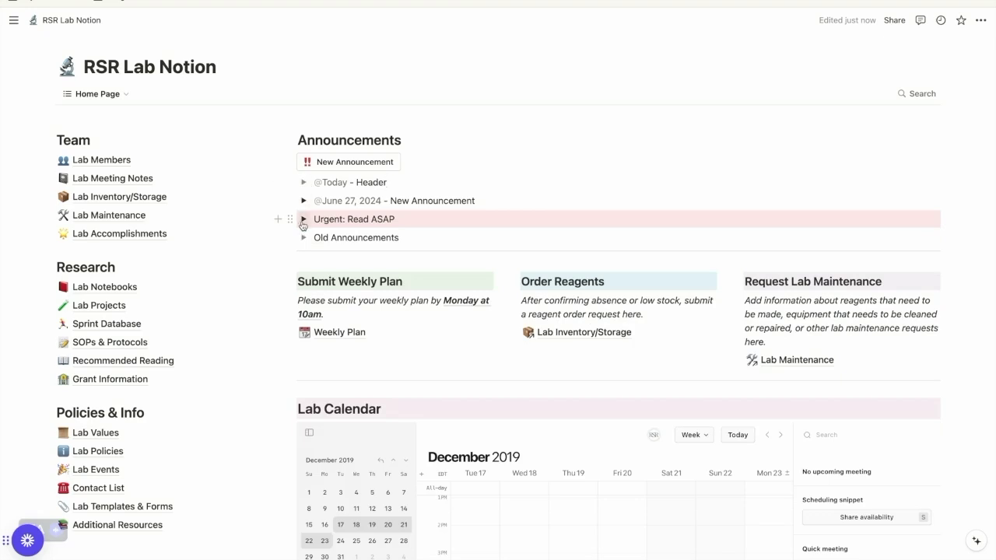
{"action": "left_click", "coordinate": [303, 220]}
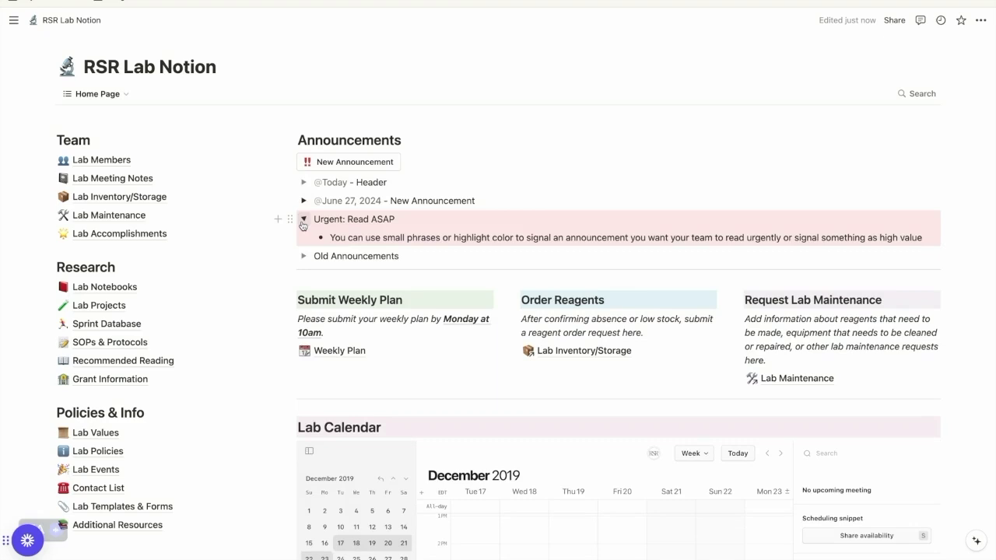
{"action": "left_click", "coordinate": [290, 220]}
{"action": "key", "text": "Escape"}
{"action": "key", "text": "Escape"}
{"action": "left_click", "coordinate": [303, 219]}
{"action": "scroll", "coordinate": [994, 253], "scroll_direction": "down", "scroll_amount": 3}
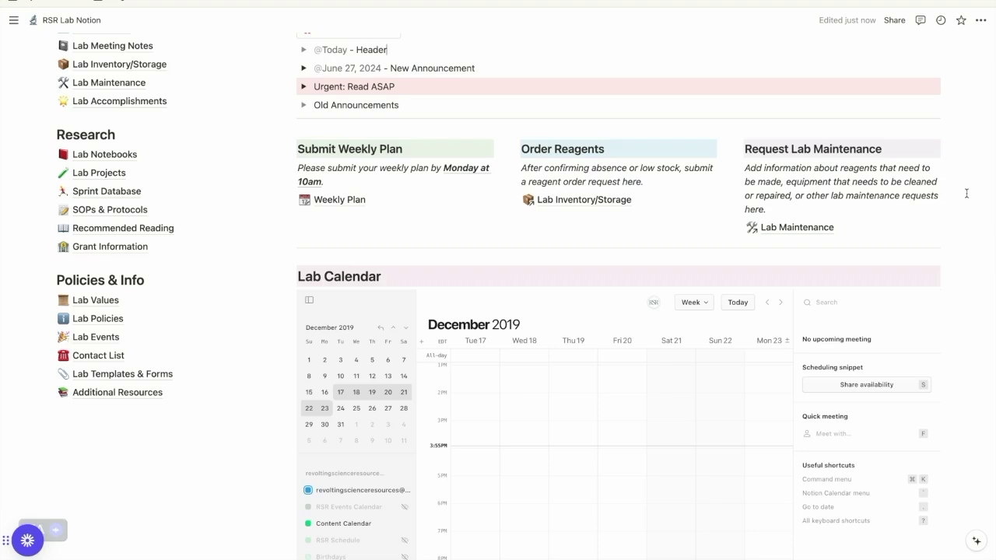
{"action": "scroll", "coordinate": [967, 193], "scroll_direction": "down", "scroll_amount": 4}
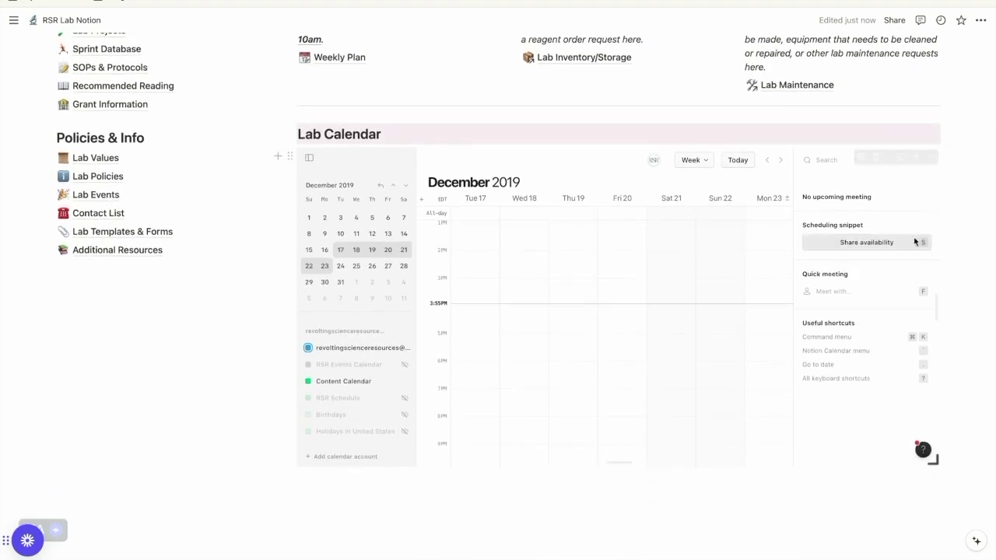
Move the Lab Calendar to today, then back one week to June 30 – July 6, 2024
{"action": "left_click", "coordinate": [738, 159]}
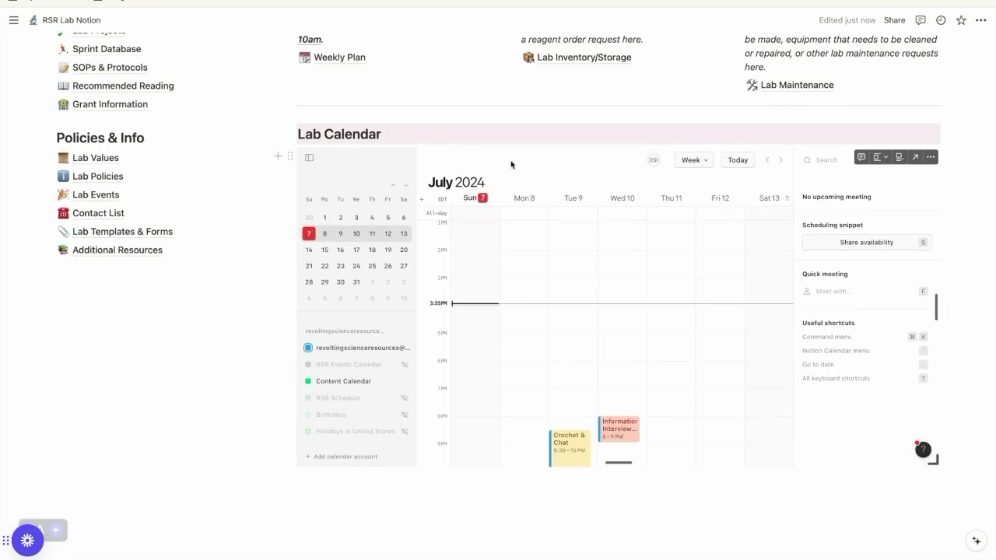
{"action": "scroll", "coordinate": [563, 249], "scroll_direction": "up", "scroll_amount": 5}
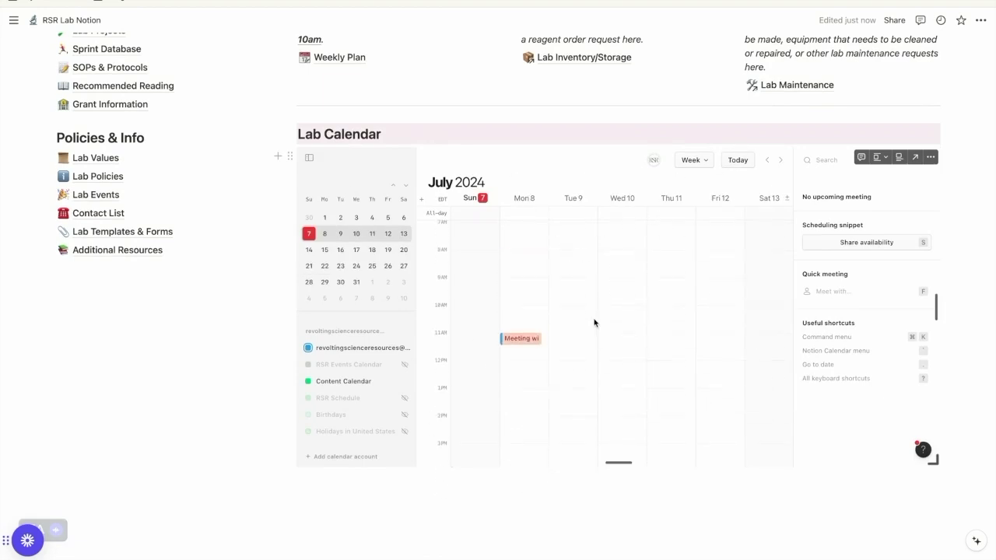
{"action": "scroll", "coordinate": [720, 327], "scroll_direction": "up", "scroll_amount": 2}
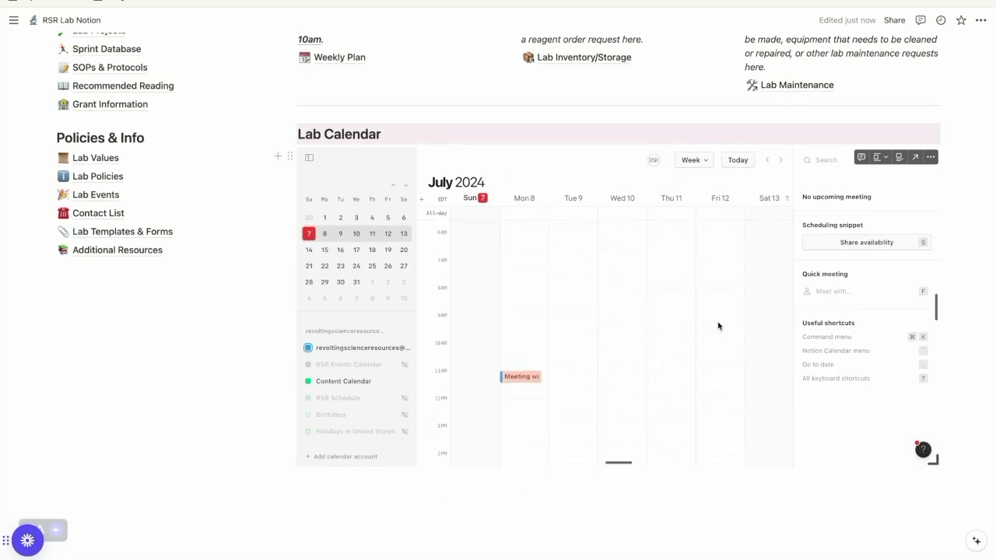
{"action": "left_click", "coordinate": [767, 162]}
{"action": "scroll", "coordinate": [737, 340], "scroll_direction": "up", "scroll_amount": 3}
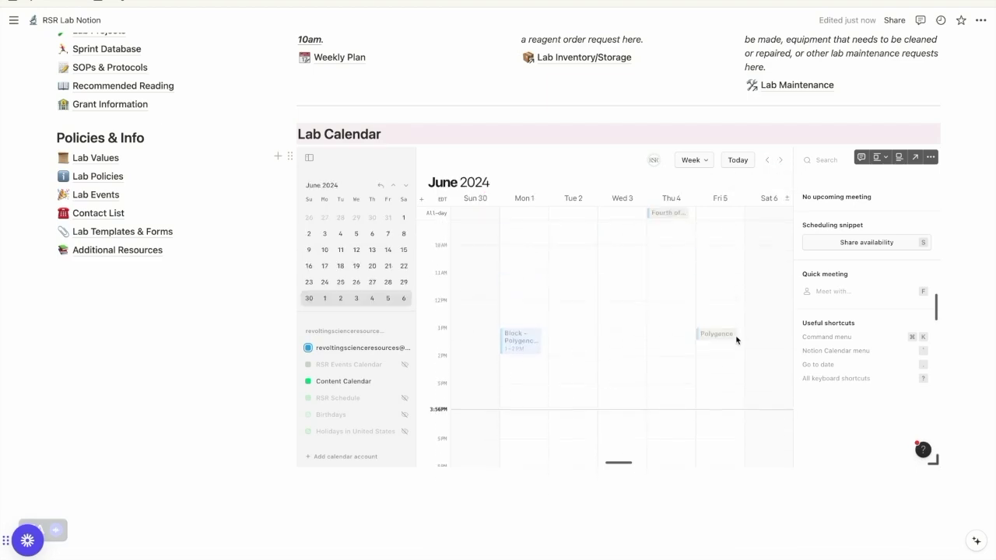
{"action": "scroll", "coordinate": [736, 340], "scroll_direction": "up", "scroll_amount": 1}
{"action": "scroll", "coordinate": [329, 395], "scroll_direction": "down", "scroll_amount": 3}
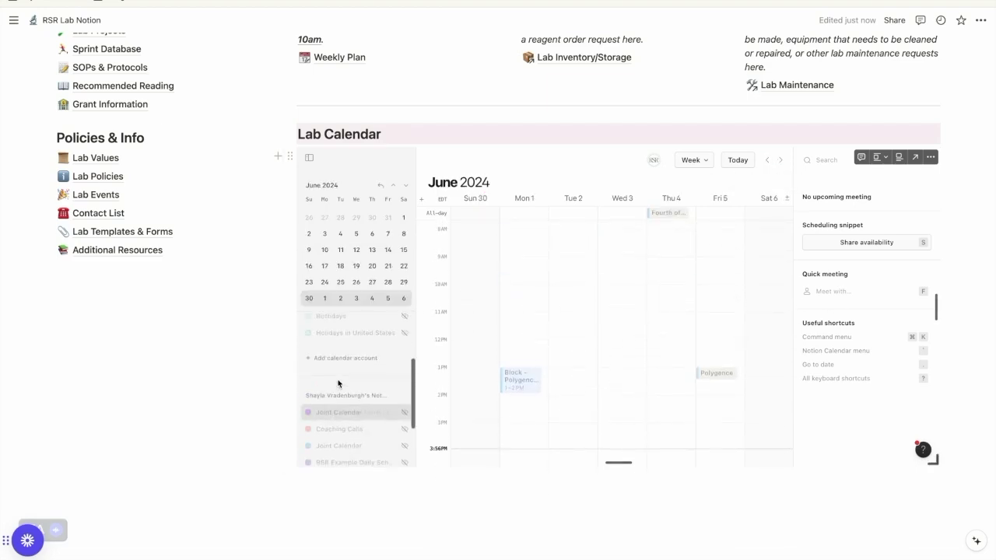
{"action": "scroll", "coordinate": [338, 386], "scroll_direction": "up", "scroll_amount": 1}
{"action": "scroll", "coordinate": [337, 403], "scroll_direction": "up", "scroll_amount": 2}
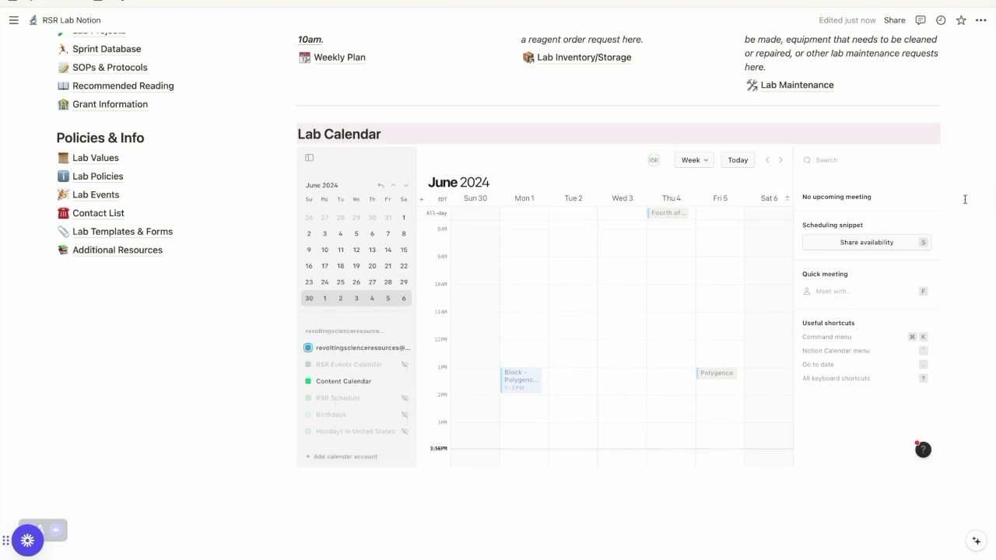
Draft a Mon 1 9:45AM event, check its start and end times, then discard it
{"action": "left_click", "coordinate": [525, 291]}
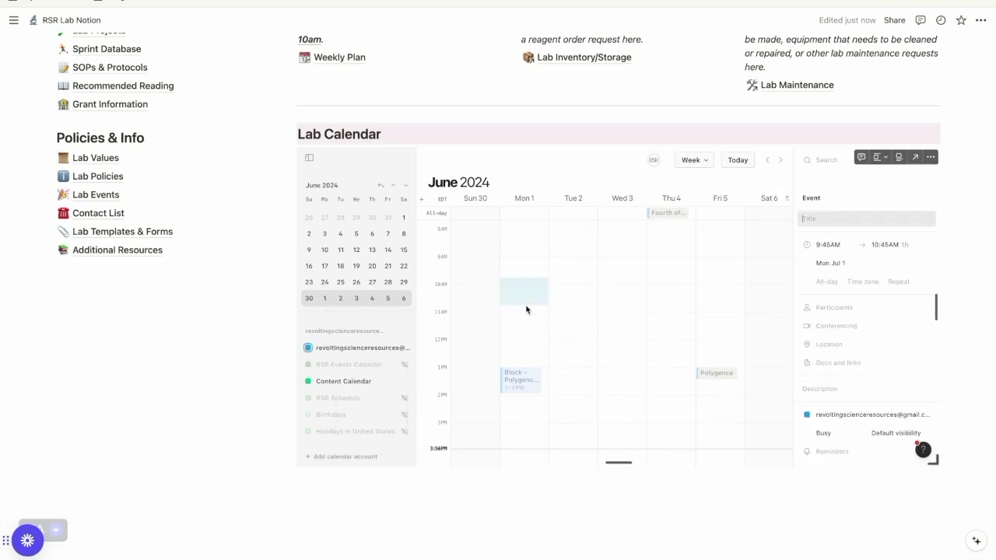
{"action": "left_click", "coordinate": [831, 246]}
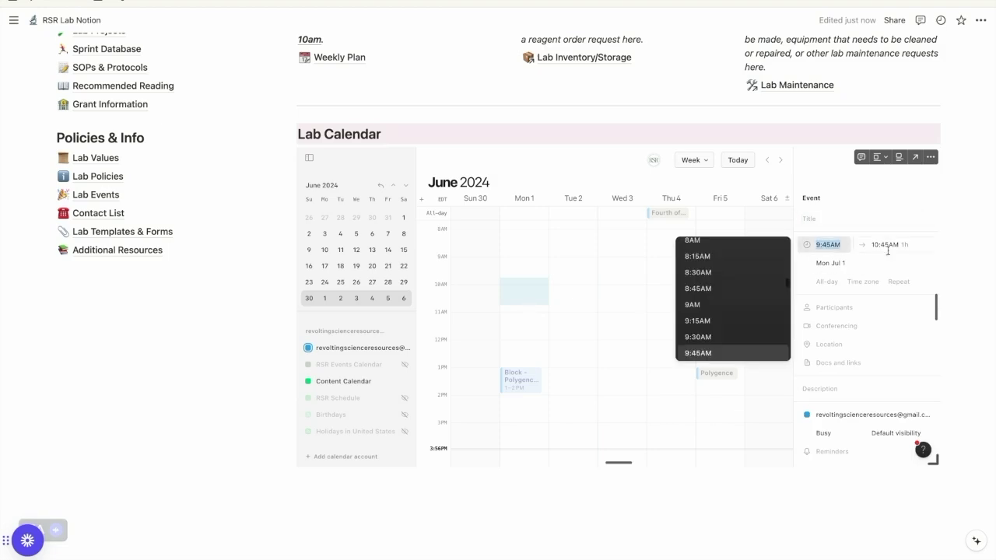
{"action": "left_click", "coordinate": [886, 246]}
{"action": "key", "text": "Escape"}
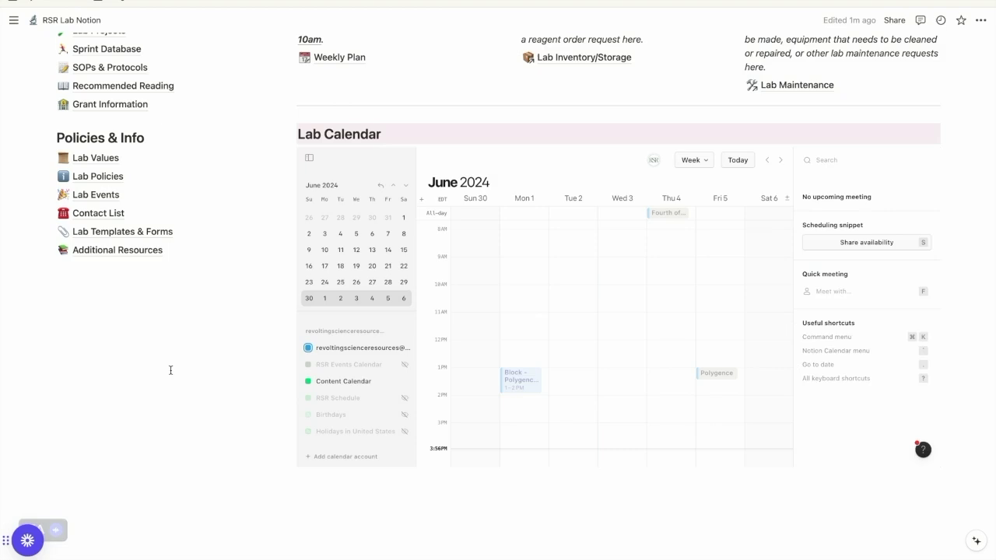
{"action": "scroll", "coordinate": [170, 370], "scroll_direction": "up", "scroll_amount": 5}
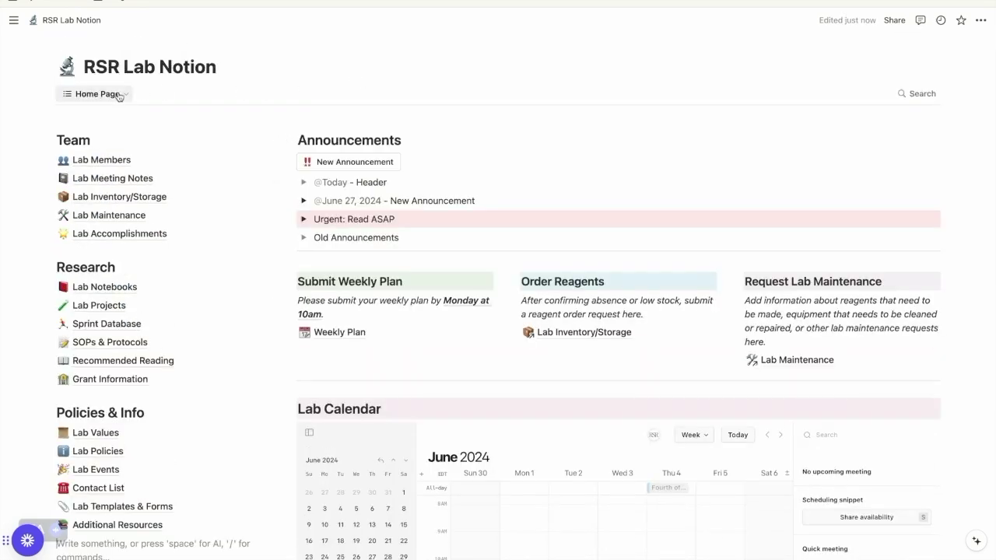
{"action": "left_click", "coordinate": [118, 95]}
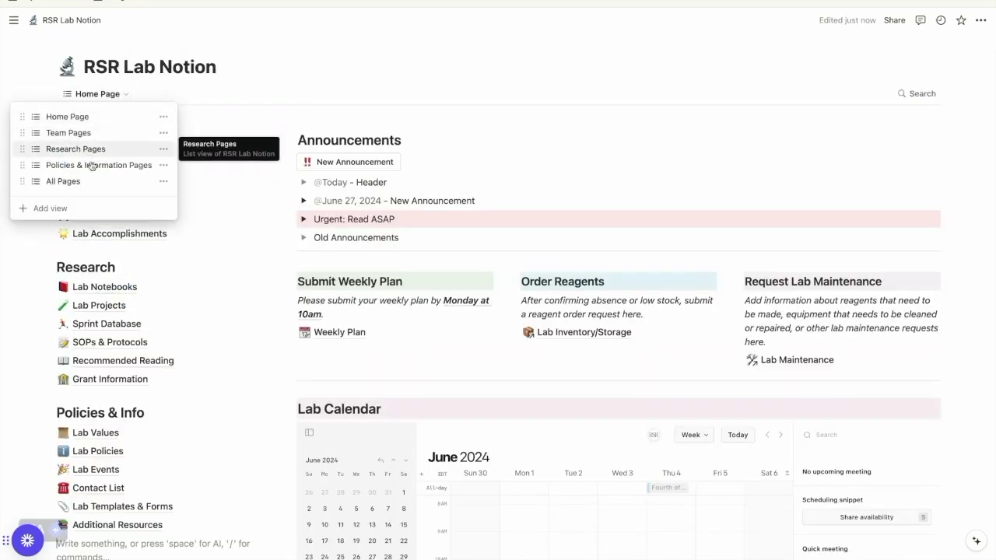
{"action": "left_click", "coordinate": [85, 181]}
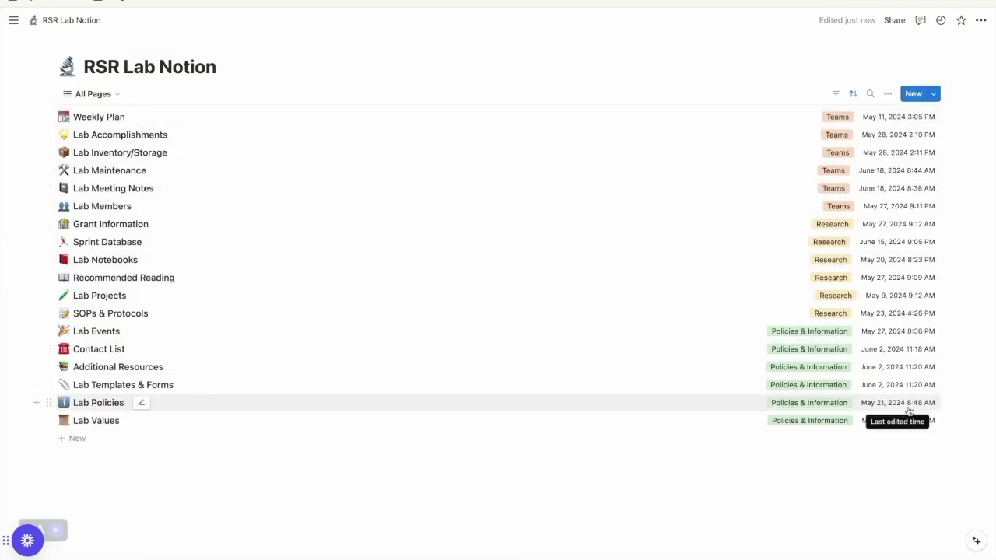
{"action": "left_click", "coordinate": [78, 331]}
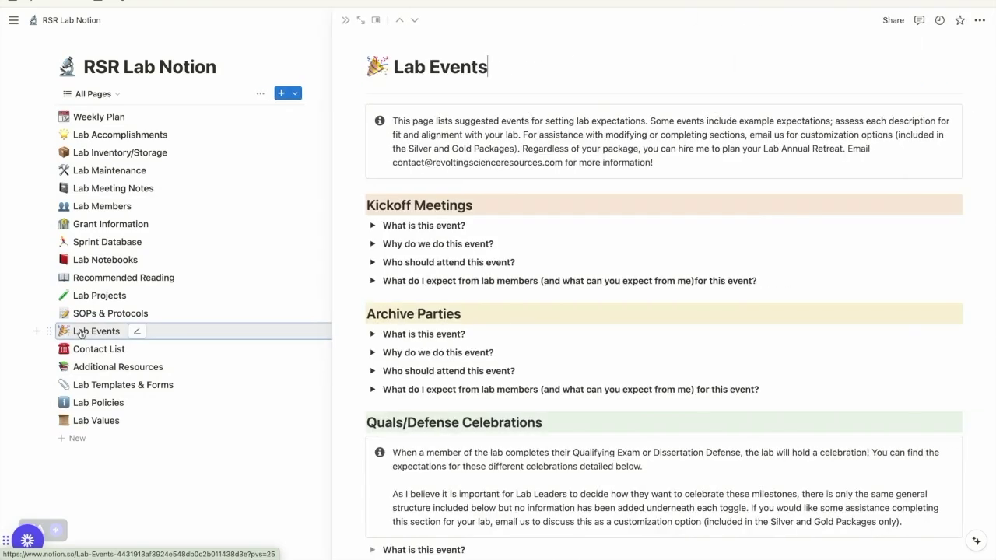
{"action": "left_click", "coordinate": [91, 93]}
{"action": "left_click", "coordinate": [77, 115]}
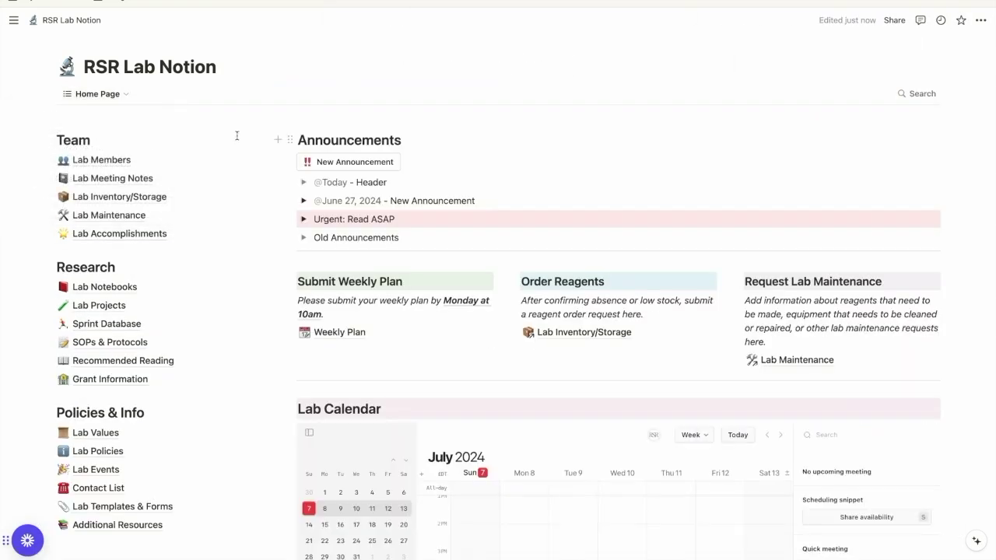
{"action": "left_click", "coordinate": [88, 160]}
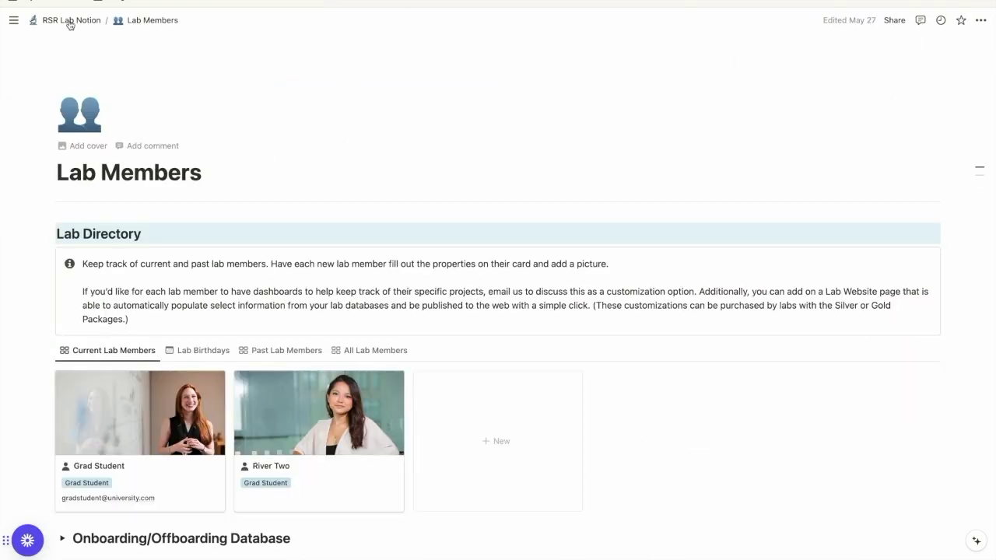
{"action": "left_click", "coordinate": [49, 19]}
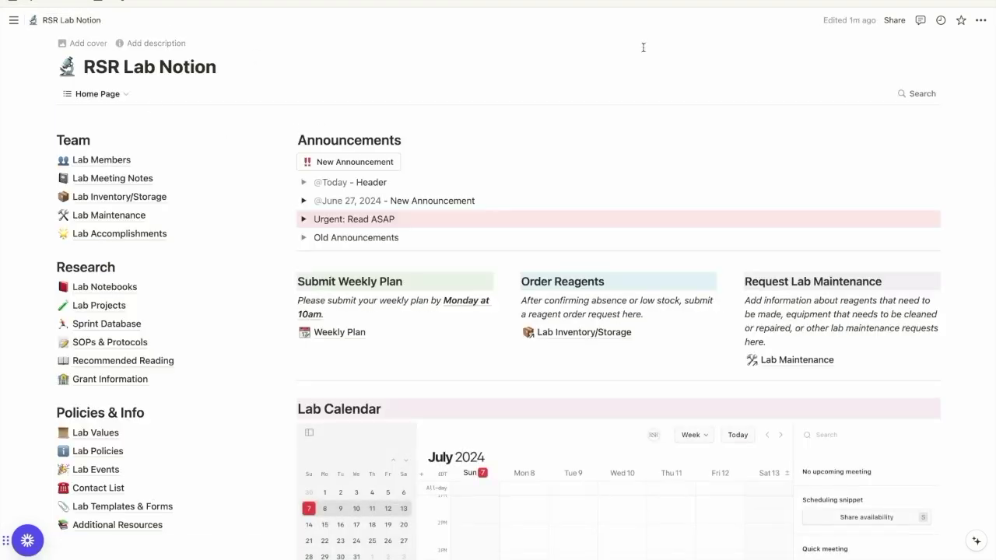
Search the workspace for 'lab members' and open the Lab Members result
{"action": "left_click", "coordinate": [918, 94]}
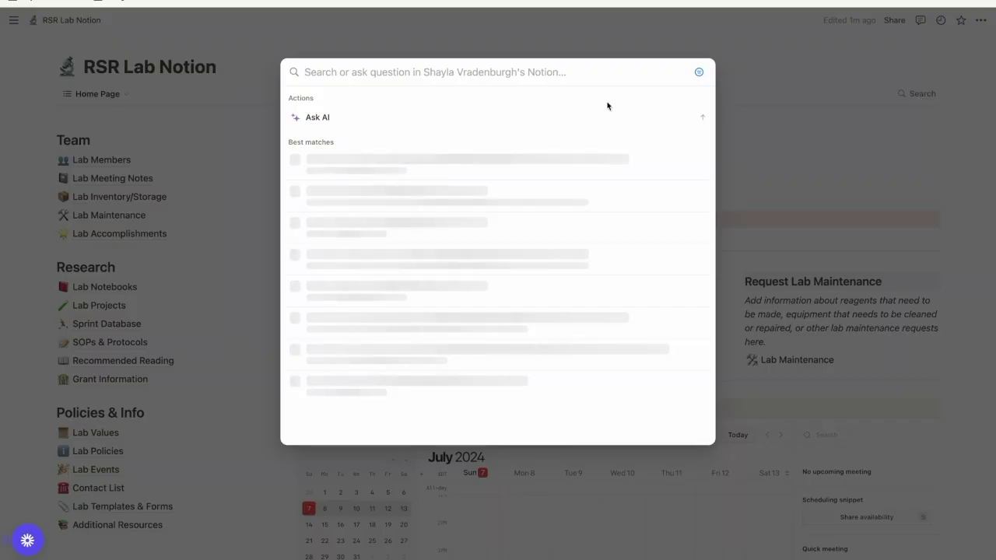
{"action": "type", "text": "lab members"}
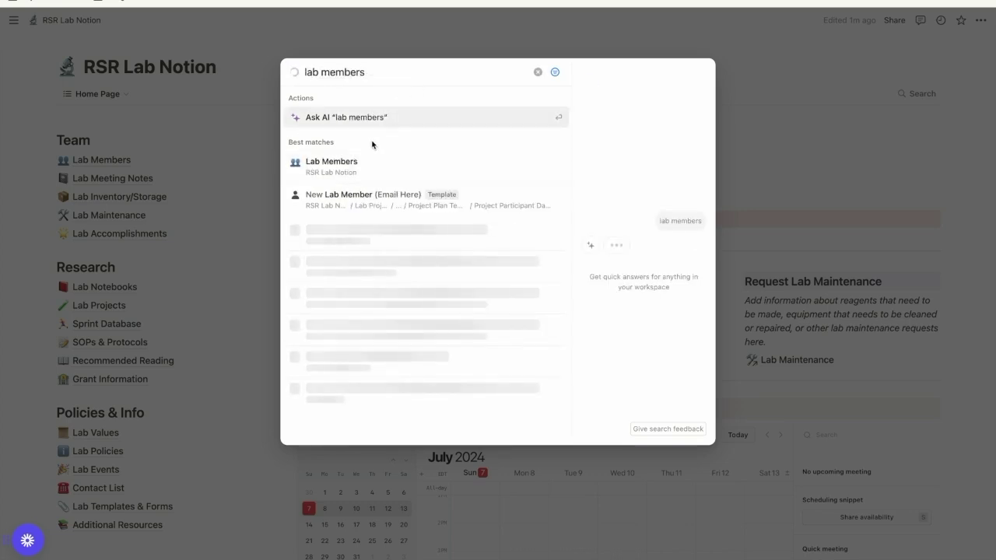
{"action": "left_click", "coordinate": [366, 164]}
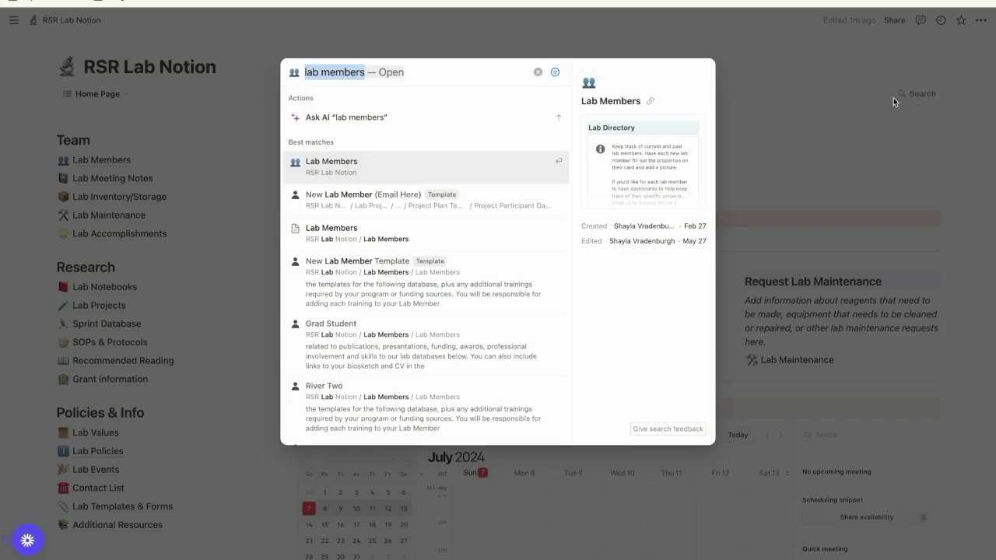
Search 'neun' for the NeuN Monoclonal Antibody (1B7), return home and dock the sidebar
{"action": "type", "text": "neun"}
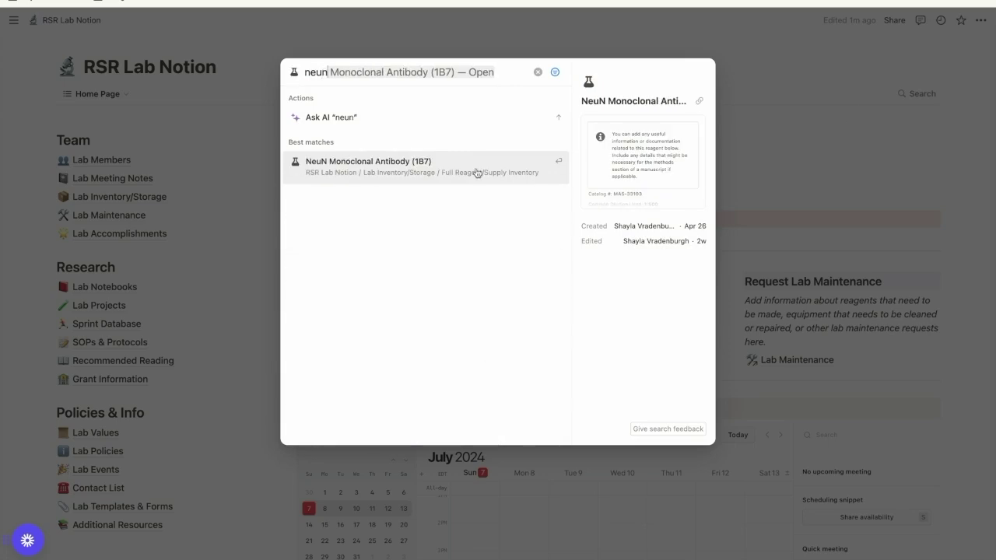
{"action": "left_click", "coordinate": [224, 67]}
{"action": "left_click", "coordinate": [14, 24]}
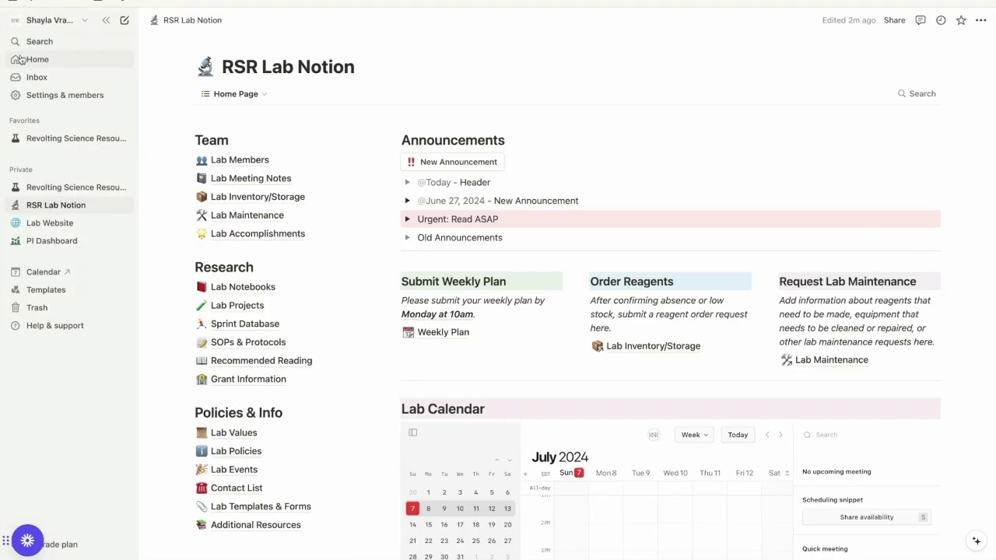
{"action": "left_click", "coordinate": [37, 42]}
{"action": "left_click", "coordinate": [405, 34]}
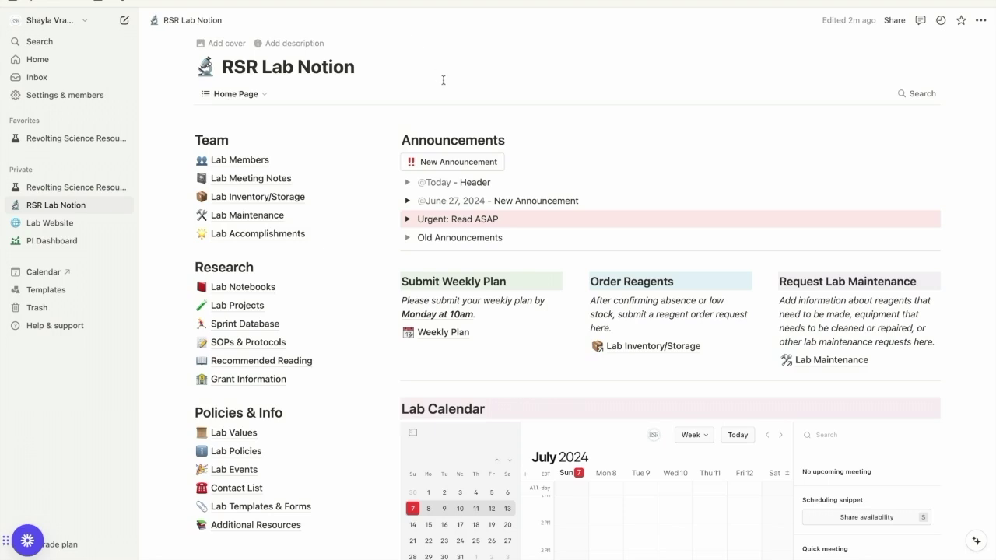
Collapse the sidebar, review the Share invite options, then dock the sidebar again
{"action": "left_click", "coordinate": [108, 20]}
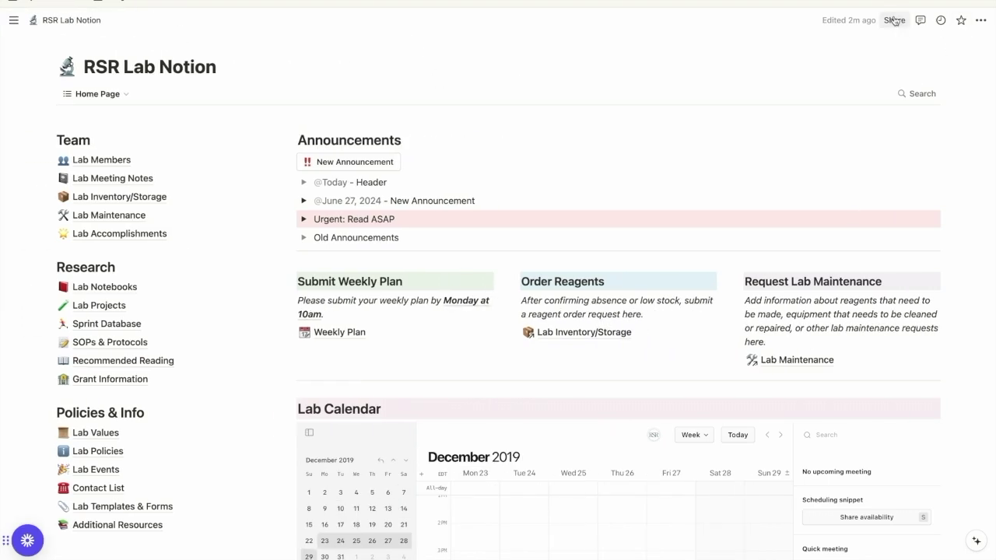
{"action": "left_click", "coordinate": [894, 20]}
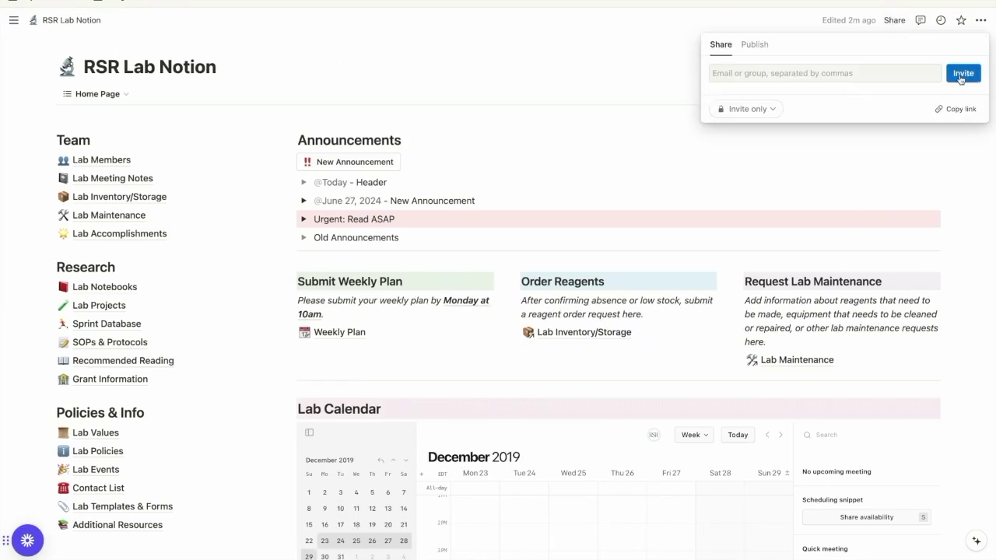
{"action": "left_click", "coordinate": [588, 90]}
{"action": "mouse_move", "coordinate": [13, 21]}
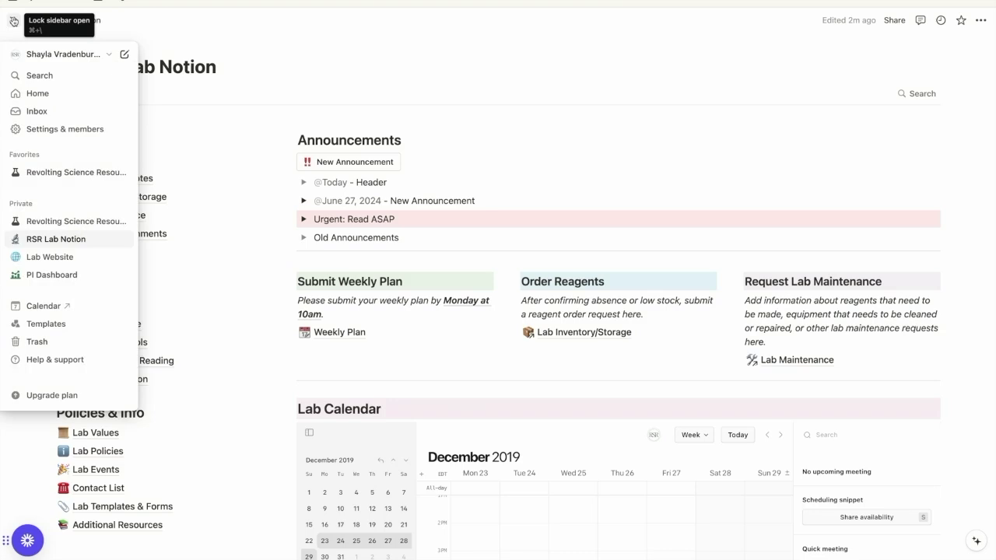
{"action": "left_click", "coordinate": [13, 21]}
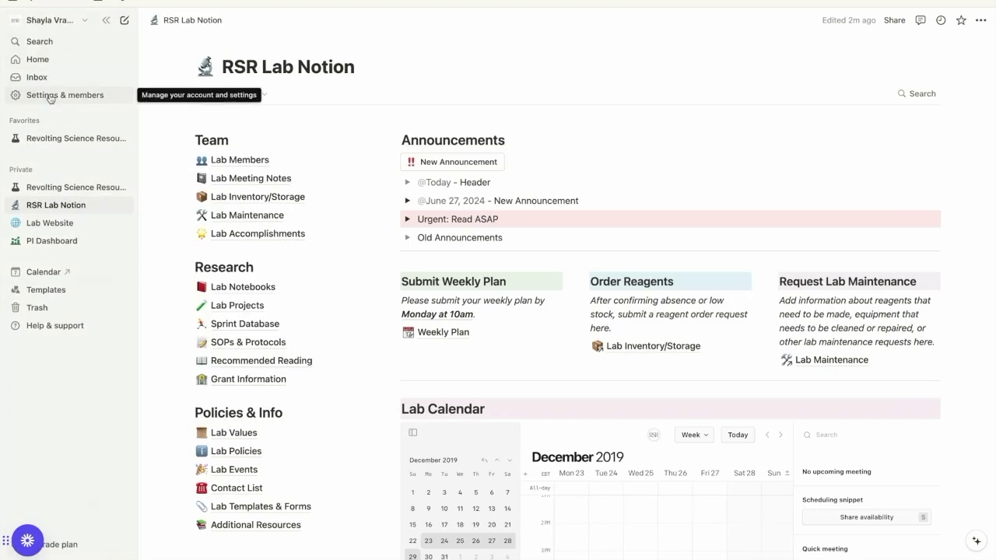
Review the People page's Members, Guests and Groups tabs in Settings & members
{"action": "left_click", "coordinate": [50, 96]}
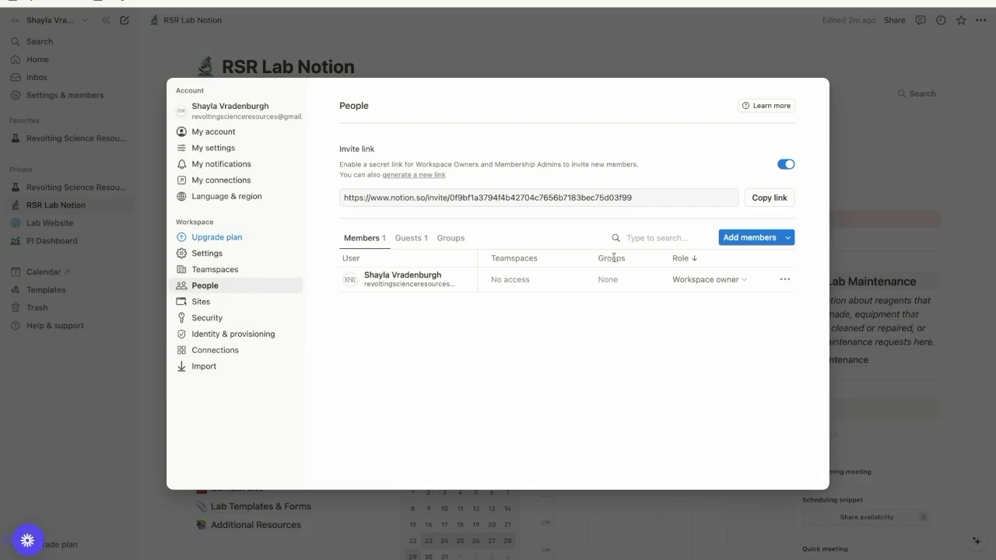
{"action": "left_click", "coordinate": [409, 236]}
{"action": "left_click", "coordinate": [459, 241]}
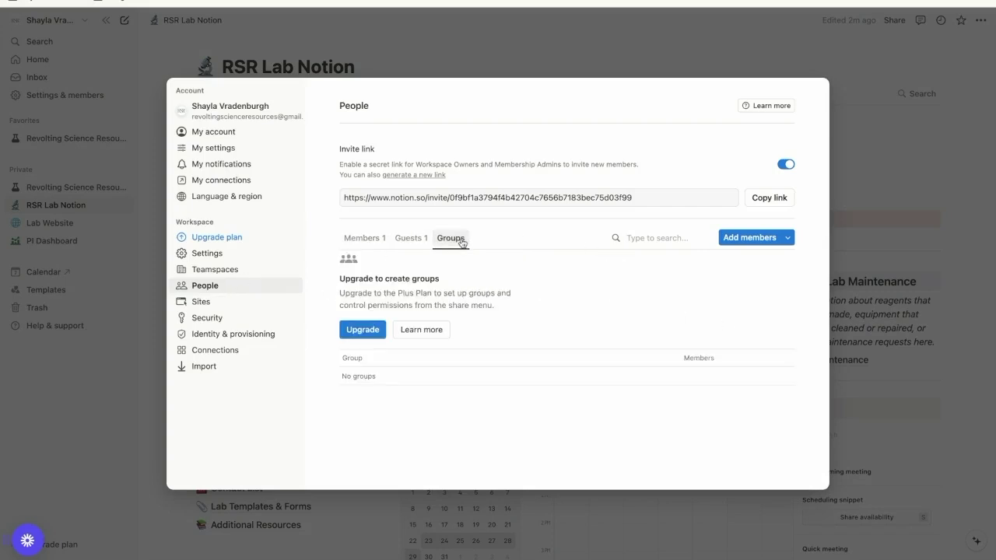
{"action": "left_click", "coordinate": [225, 49]}
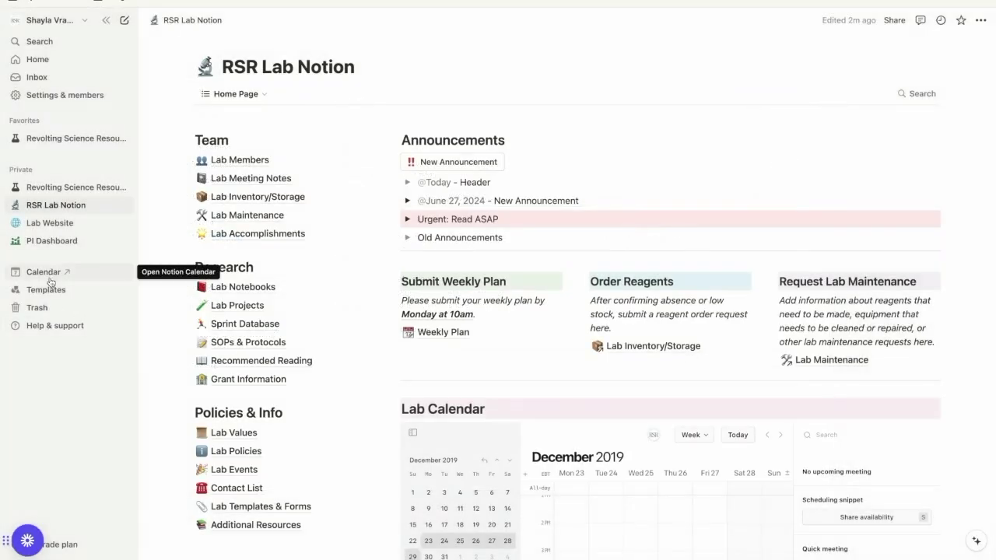
{"action": "left_click", "coordinate": [38, 325]}
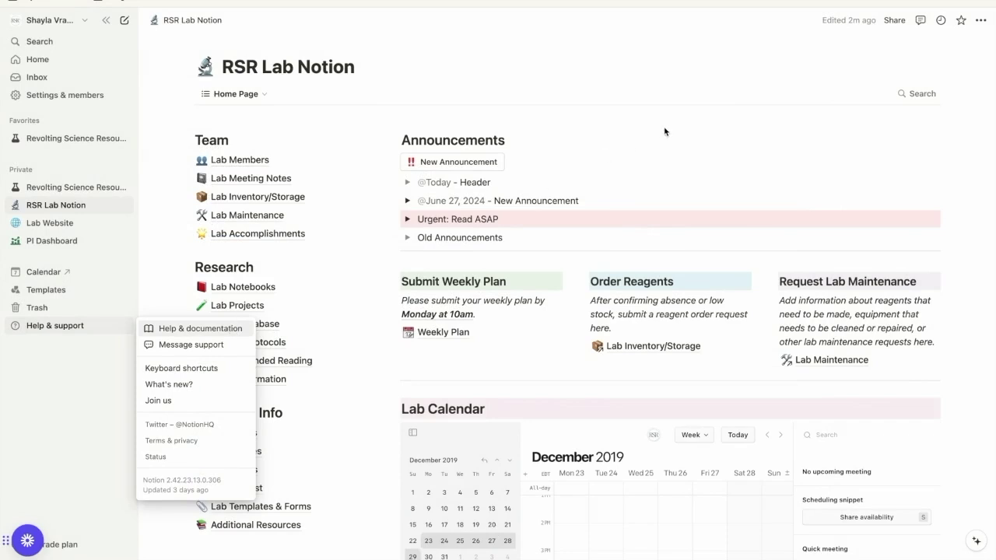
{"action": "left_click", "coordinate": [610, 125]}
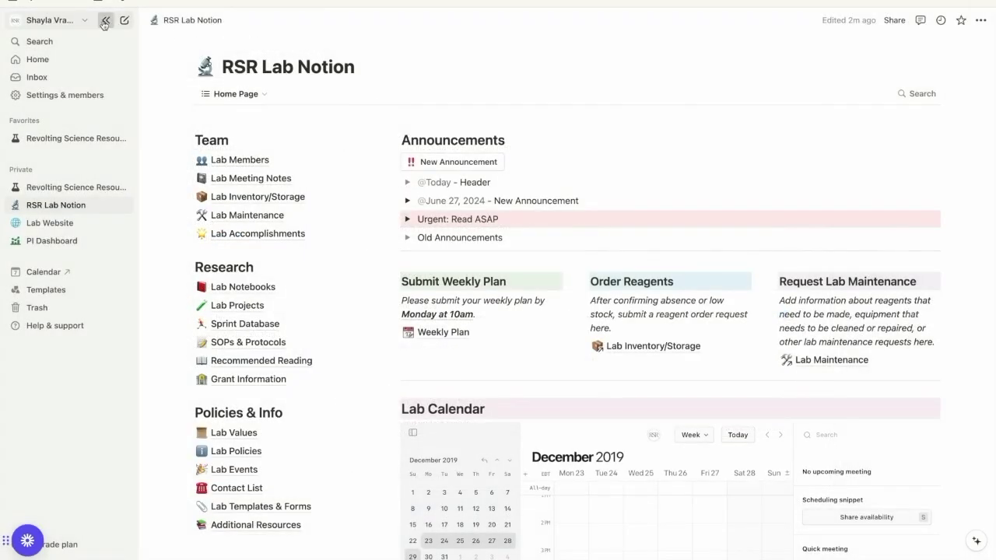
{"action": "left_click", "coordinate": [106, 20]}
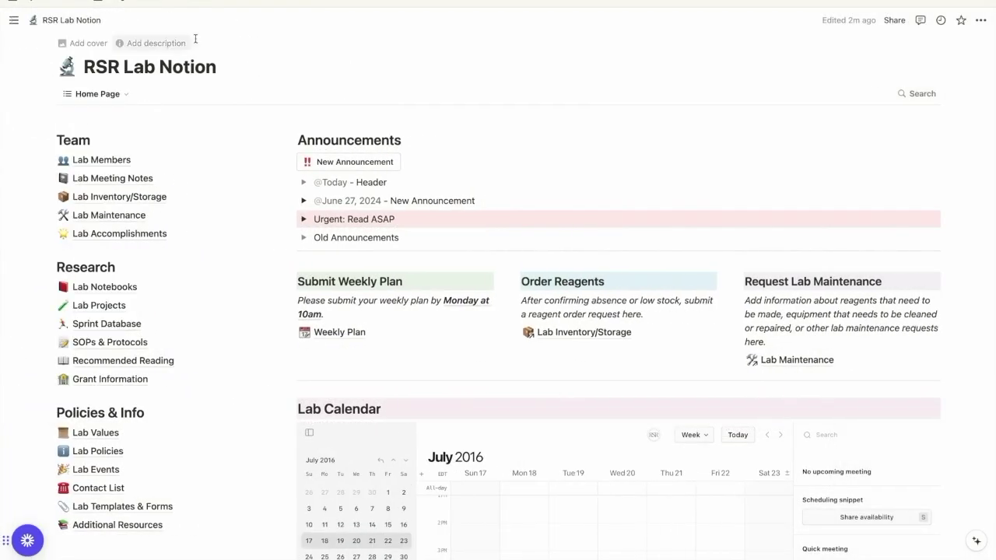
Switch on Lock wiki from the RSR Lab Notion page's ••• menu
{"action": "left_click", "coordinate": [980, 20]}
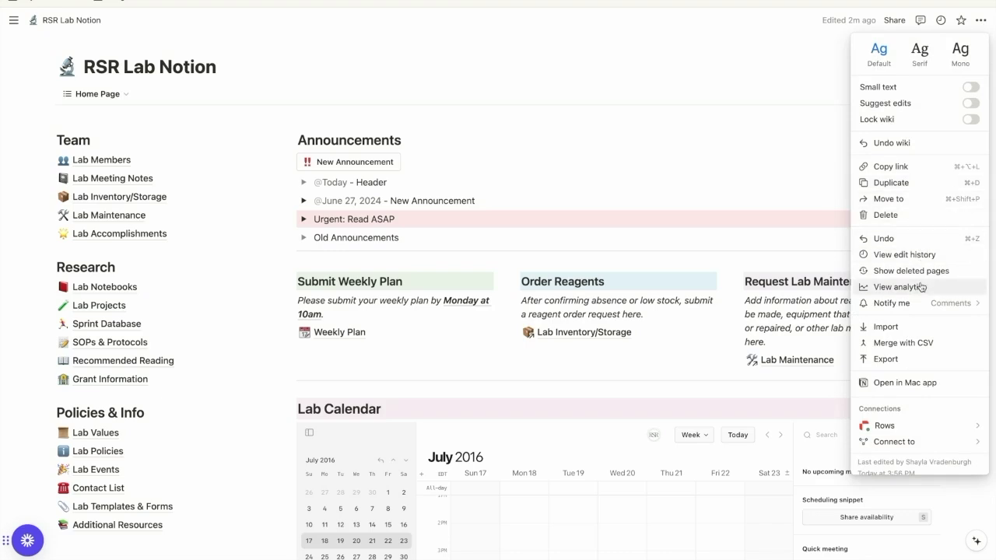
{"action": "scroll", "coordinate": [918, 287], "scroll_direction": "down", "scroll_amount": 1}
{"action": "mouse_move", "coordinate": [916, 288]}
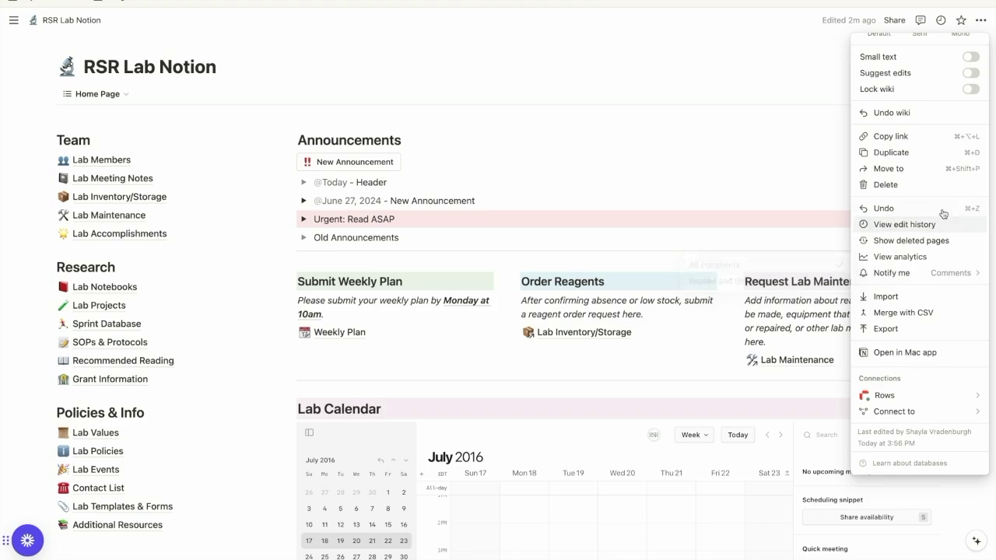
{"action": "scroll", "coordinate": [944, 171], "scroll_direction": "up", "scroll_amount": 1}
{"action": "left_click", "coordinate": [972, 123]}
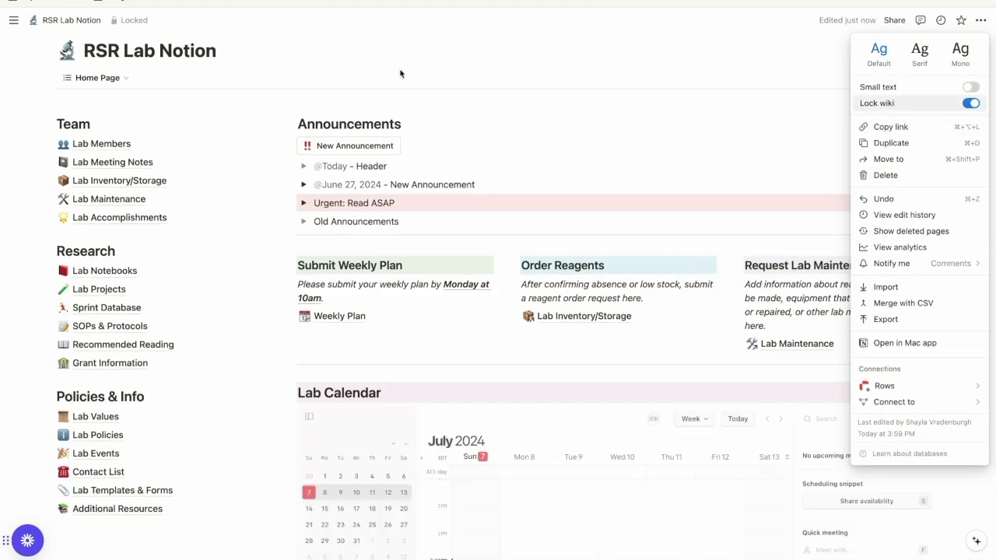
Briefly unlock the home page, then re-lock it
{"action": "key", "text": "Escape"}
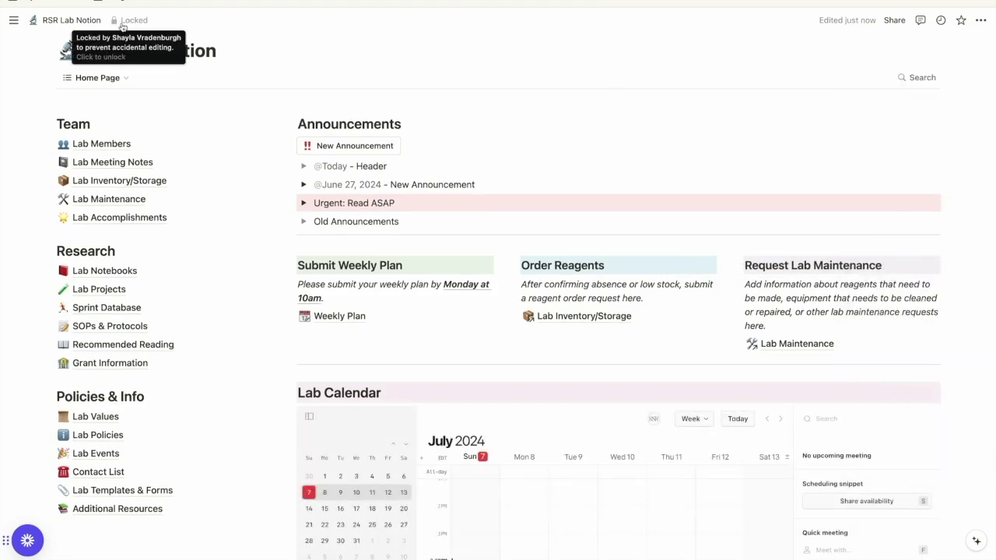
{"action": "left_click", "coordinate": [123, 26]}
{"action": "left_click", "coordinate": [125, 21]}
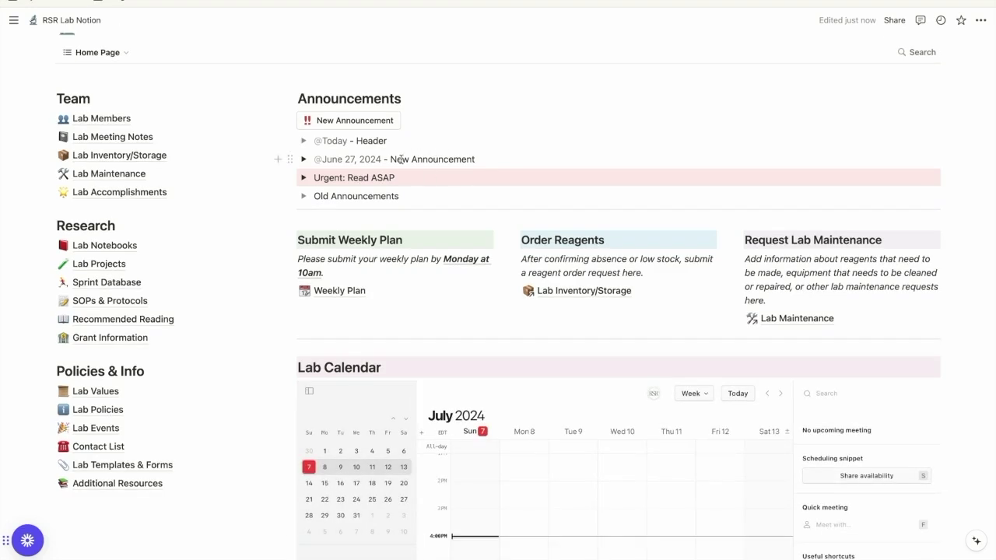
Select the 'New Announcement' text to reveal the Comment option, then open the Lab Members page
{"action": "left_click_drag", "start_coordinate": [390, 161], "coordinate": [479, 161]}
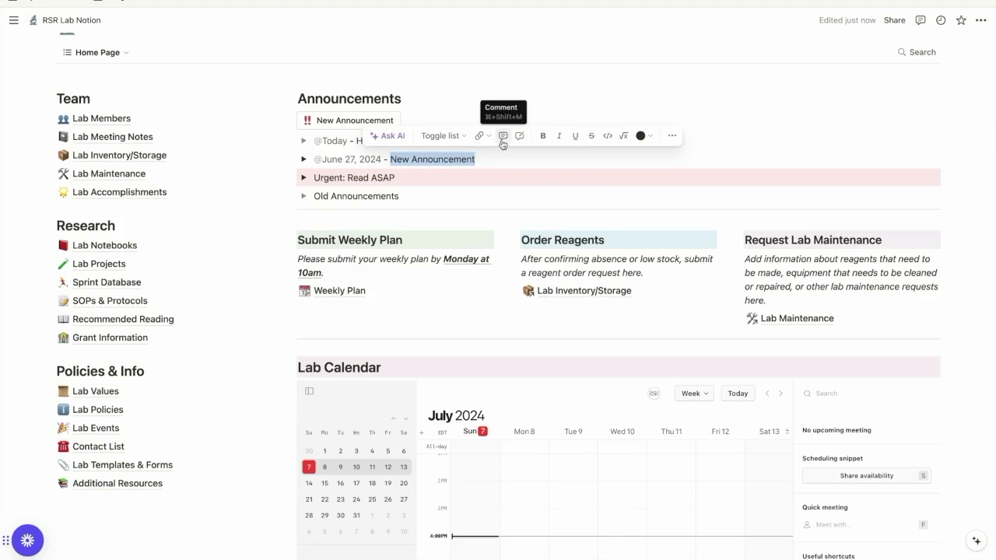
{"action": "left_click", "coordinate": [513, 158]}
{"action": "scroll", "coordinate": [311, 187], "scroll_direction": "up", "scroll_amount": 1}
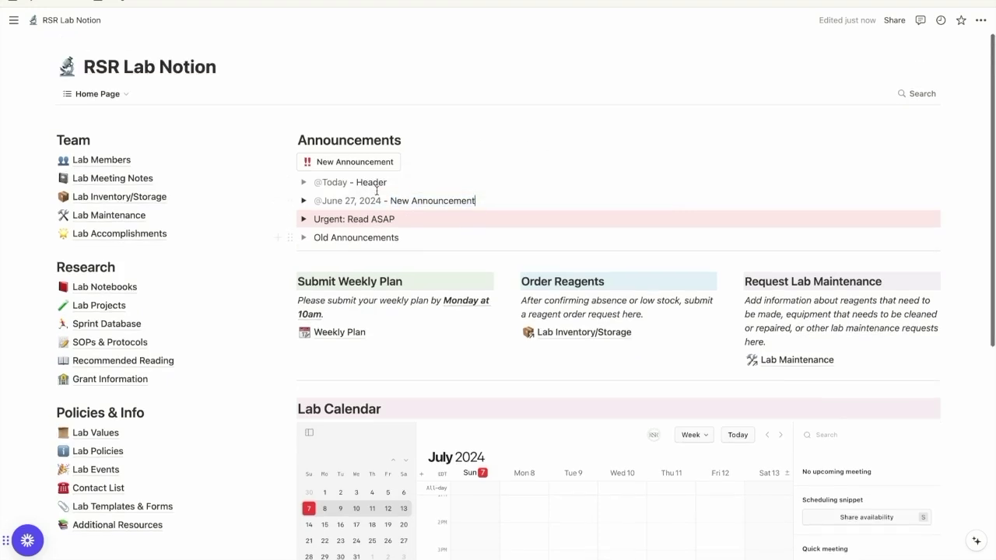
{"action": "left_click", "coordinate": [175, 161]}
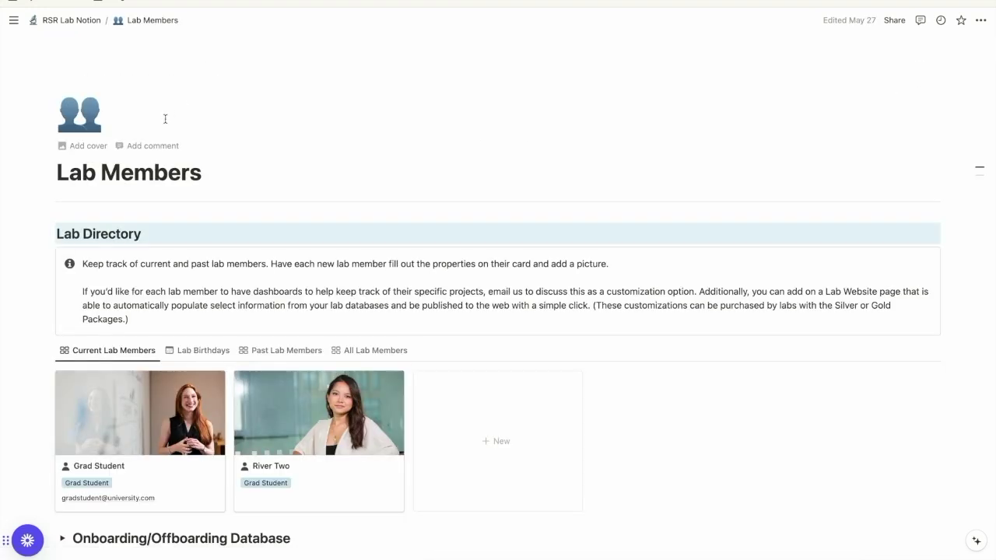